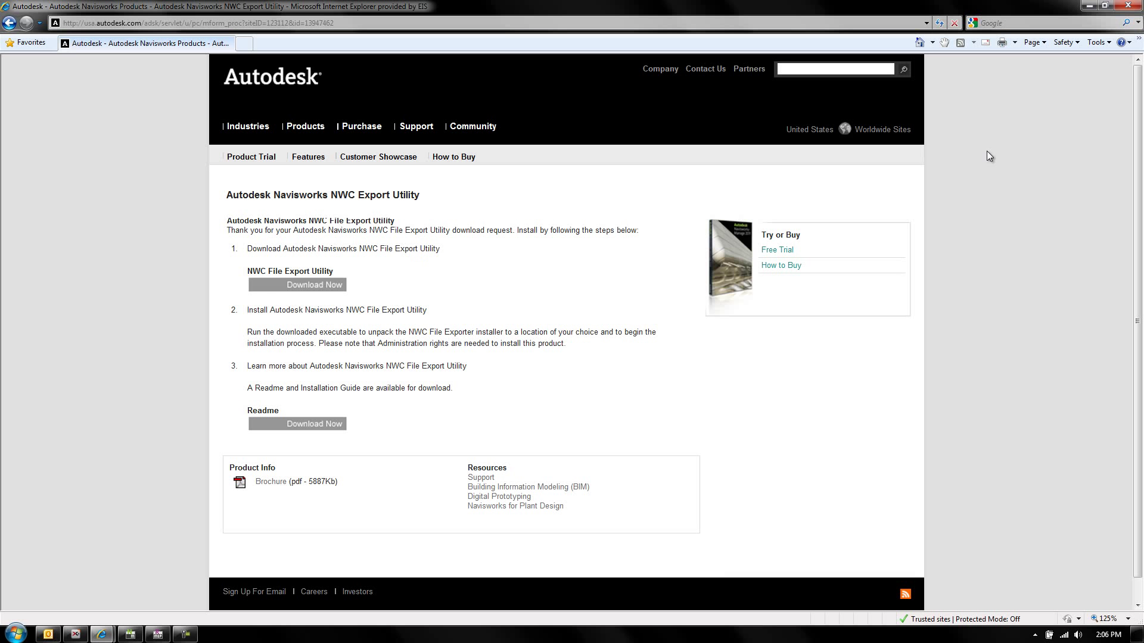
- Launch the Navisworks Exporters 2011 installer from the desktop and choose to install only the 64 bit Exporter Plug-ins
key(super+d)
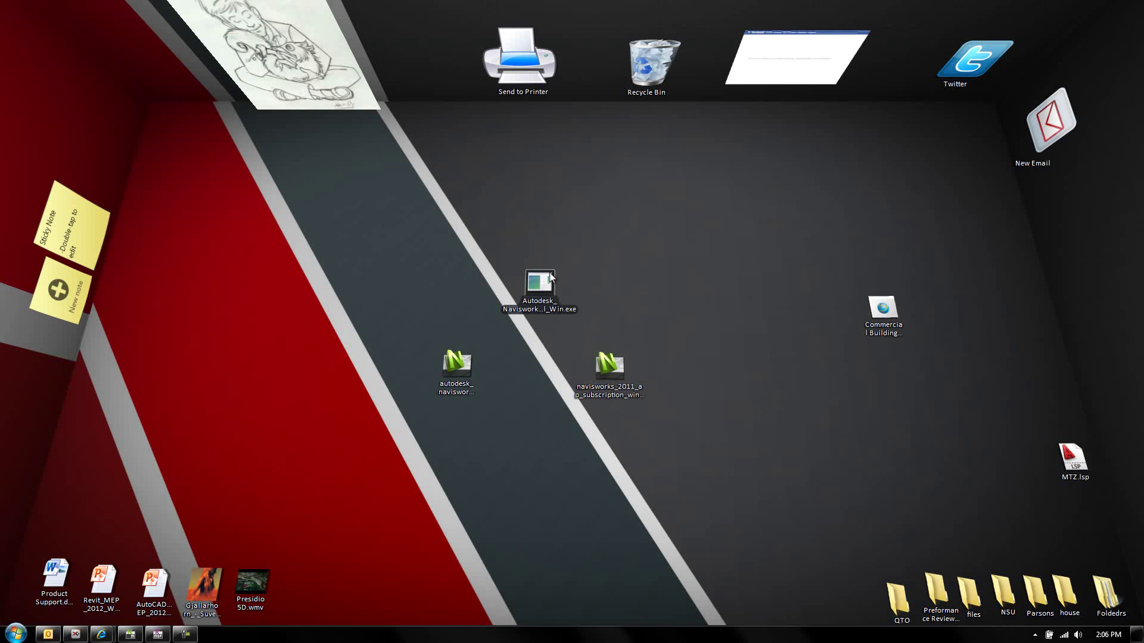
mouse_move(549, 275)
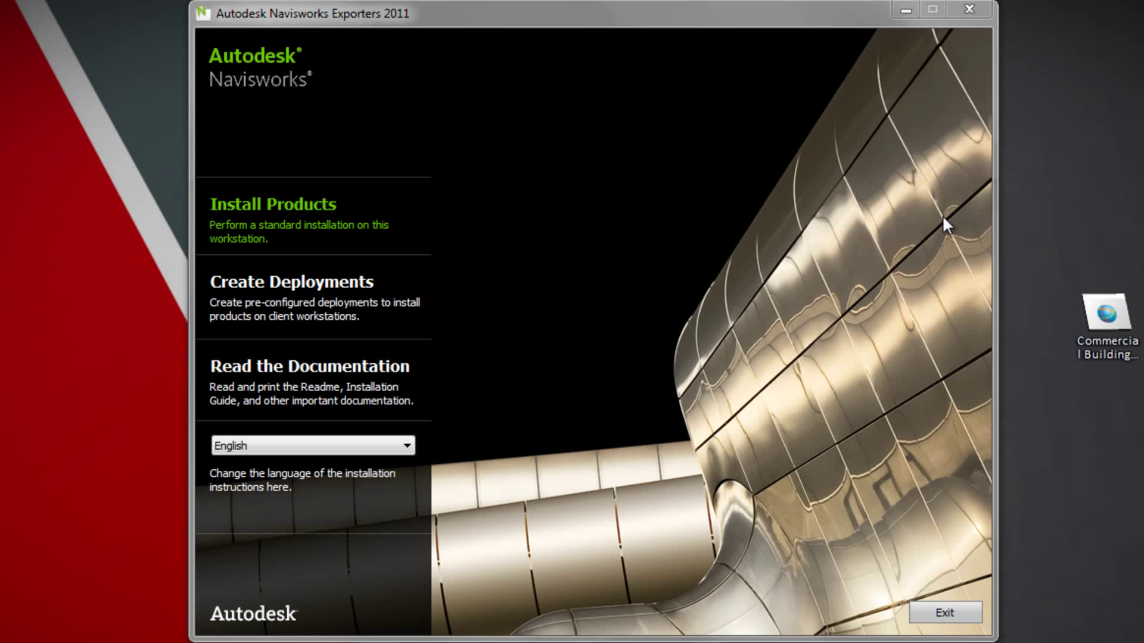
click(303, 210)
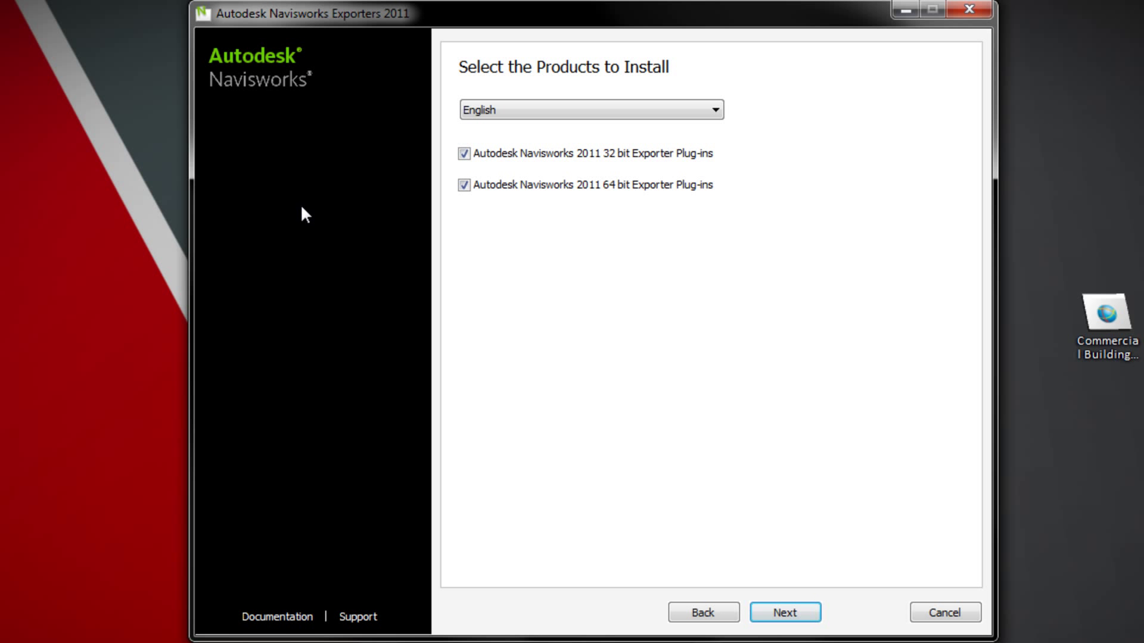
click(464, 154)
click(786, 609)
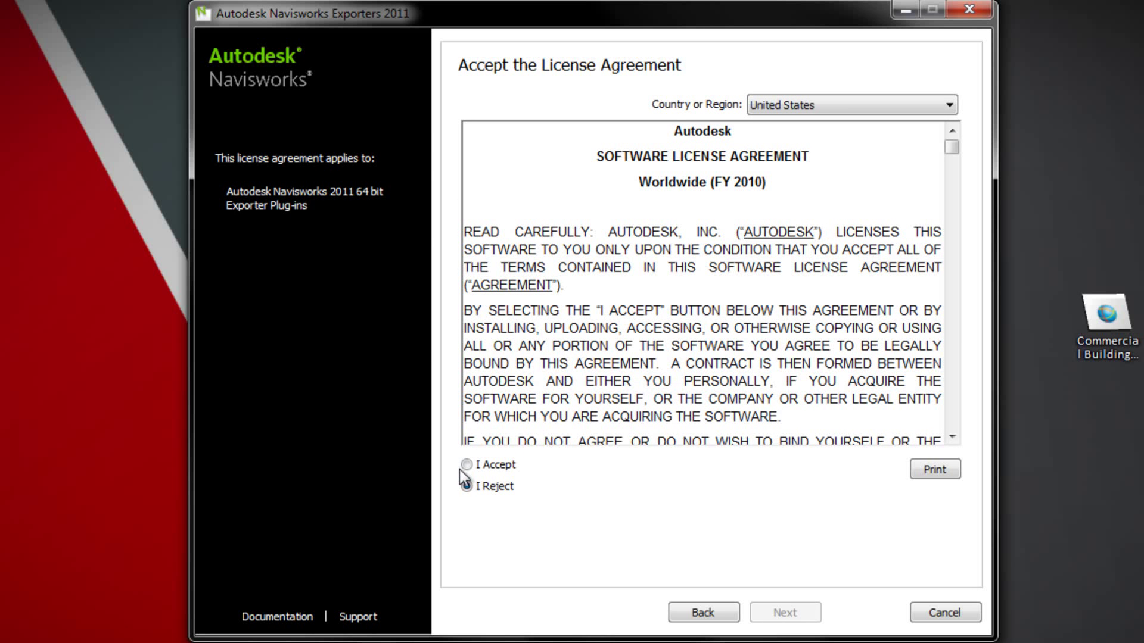
- Accept the license agreement and keep the prefilled user information
click(467, 464)
click(798, 607)
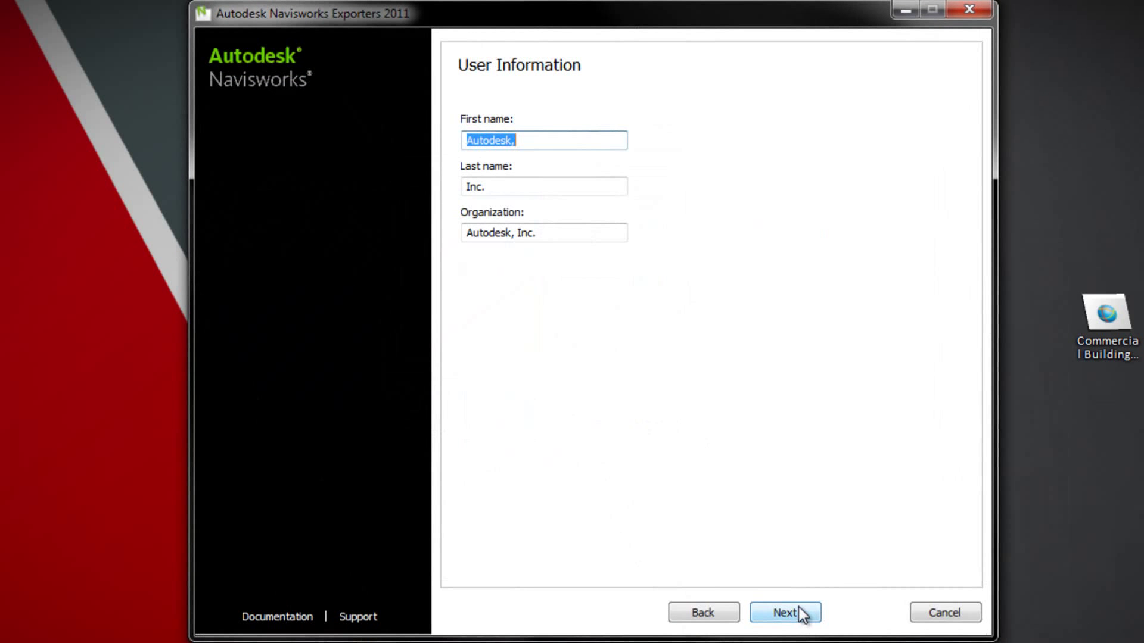
click(798, 610)
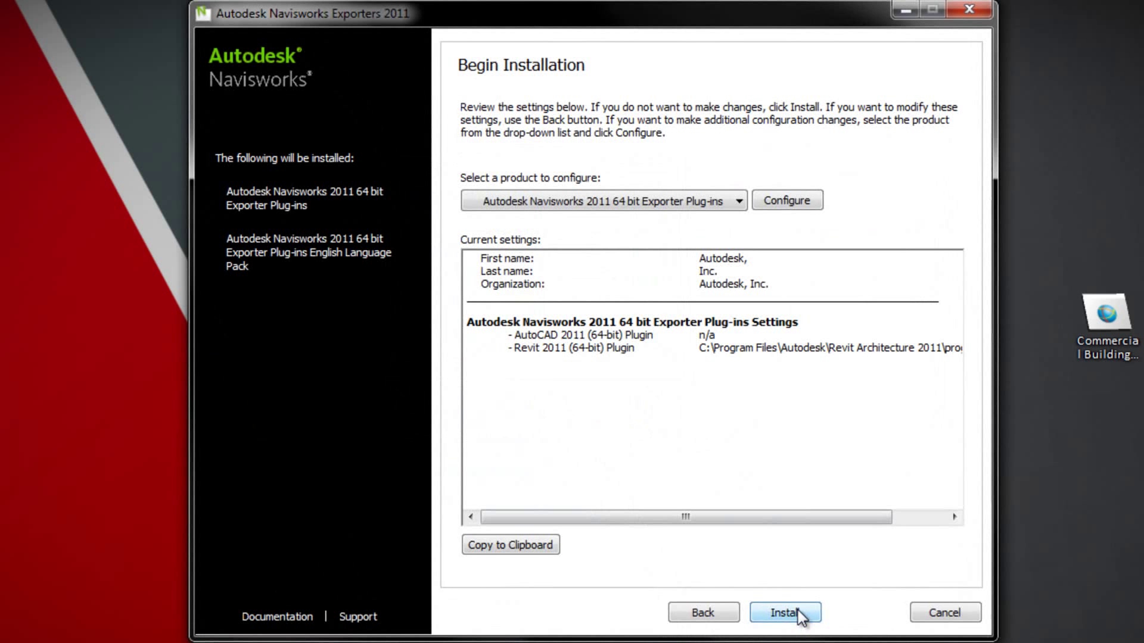
- Go through the 64 bit plug-ins' configuration, keeping the AutoCAD 2011 and Revit 2011 exporters selected, and start the installation
click(792, 201)
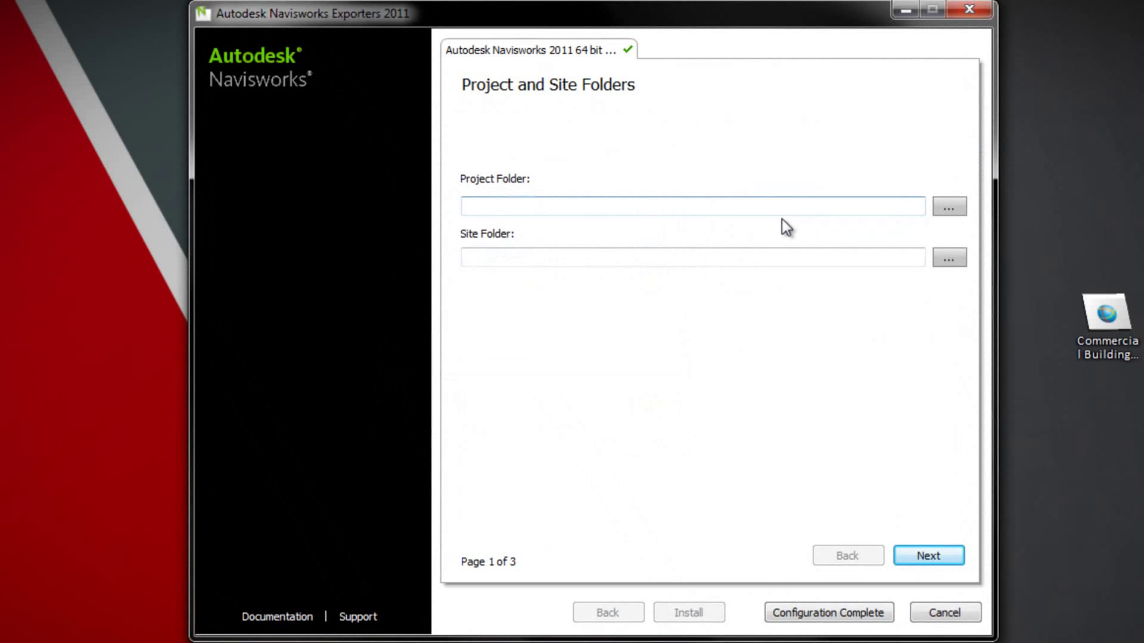
click(933, 555)
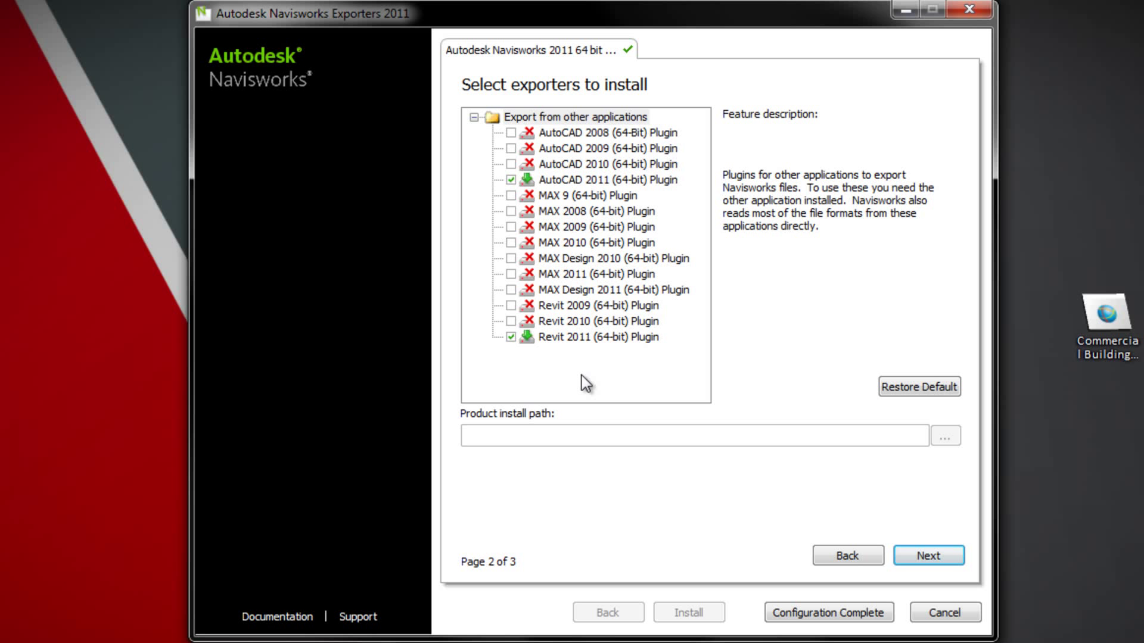
click(938, 556)
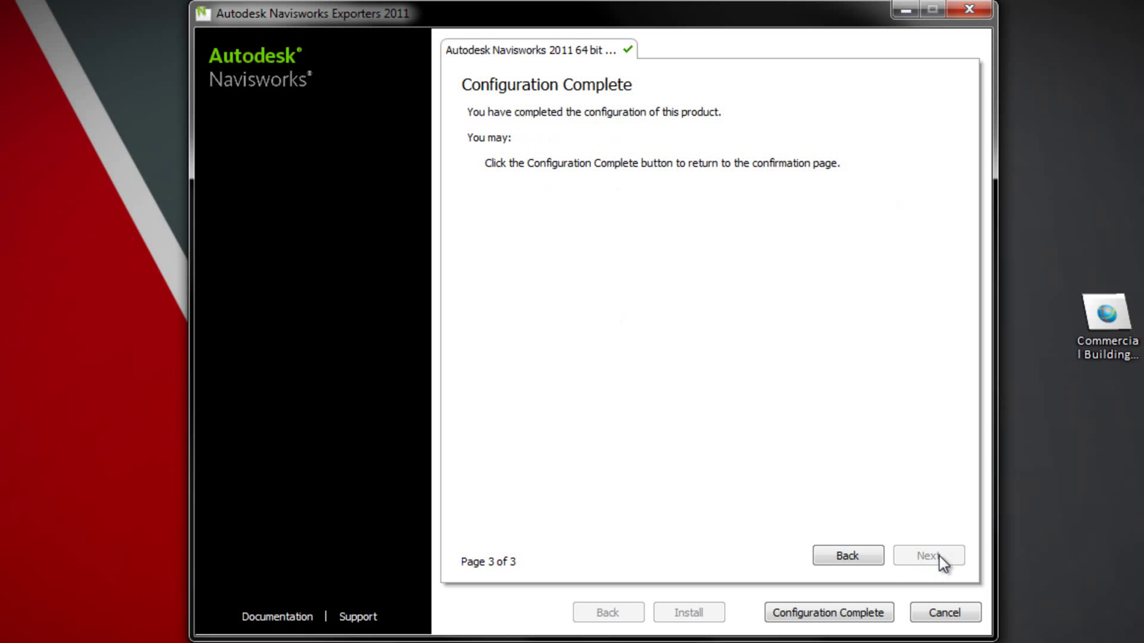
click(855, 611)
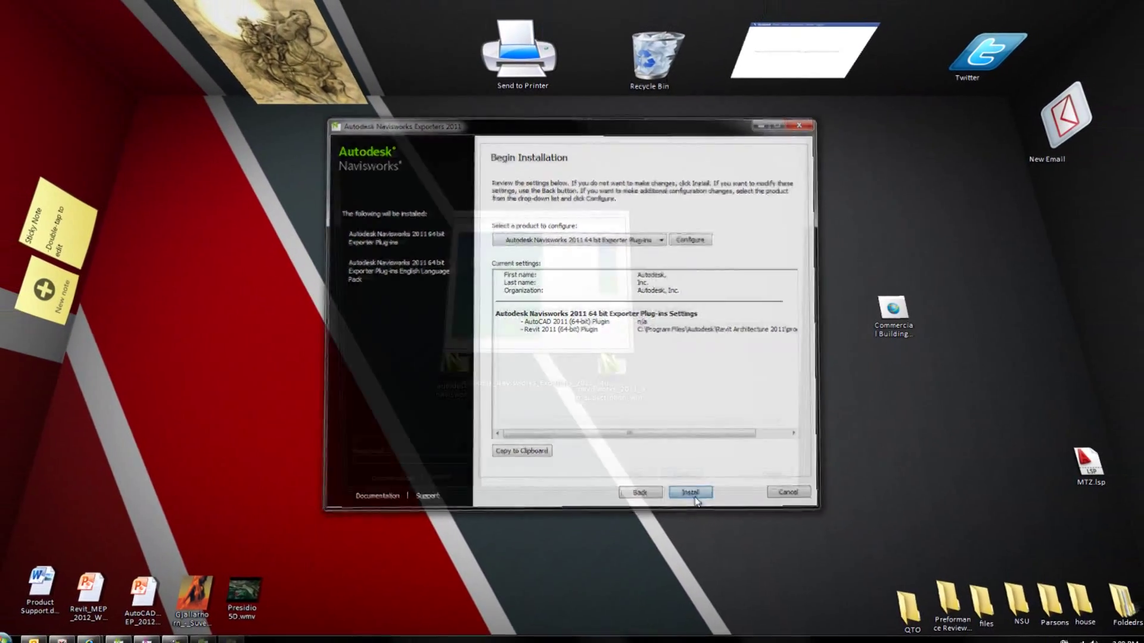
click(761, 582)
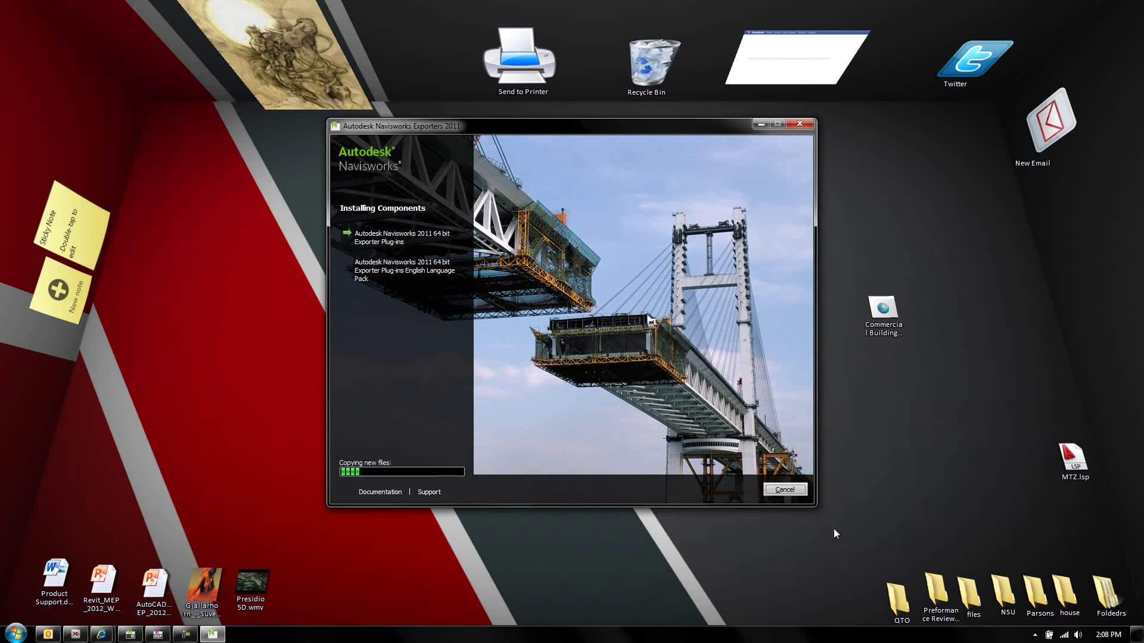
click(1105, 637)
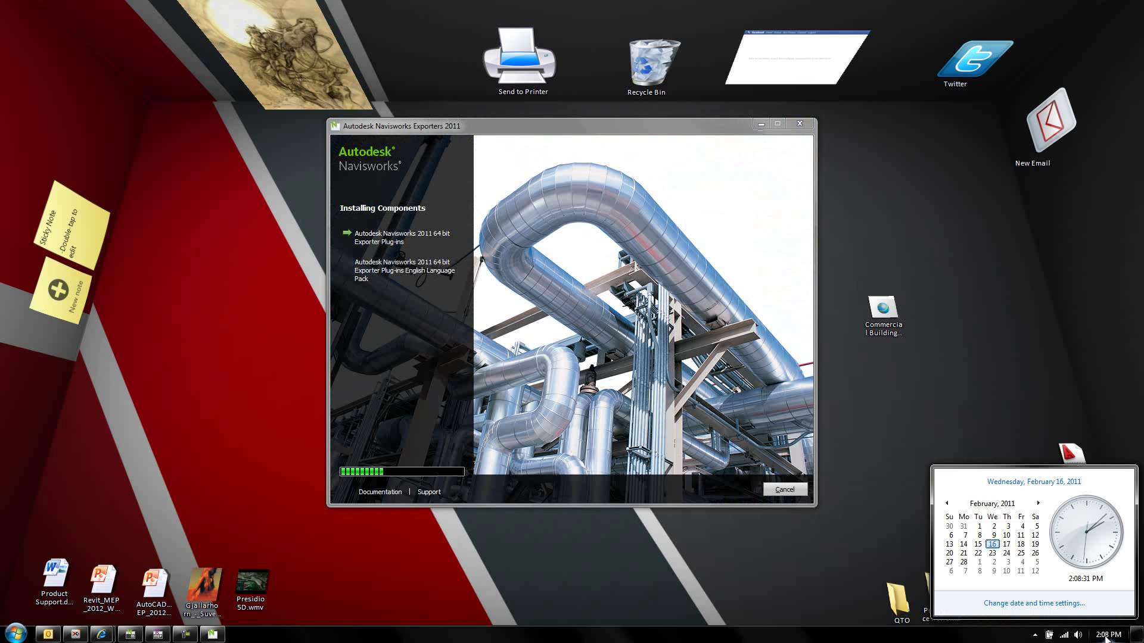
click(665, 130)
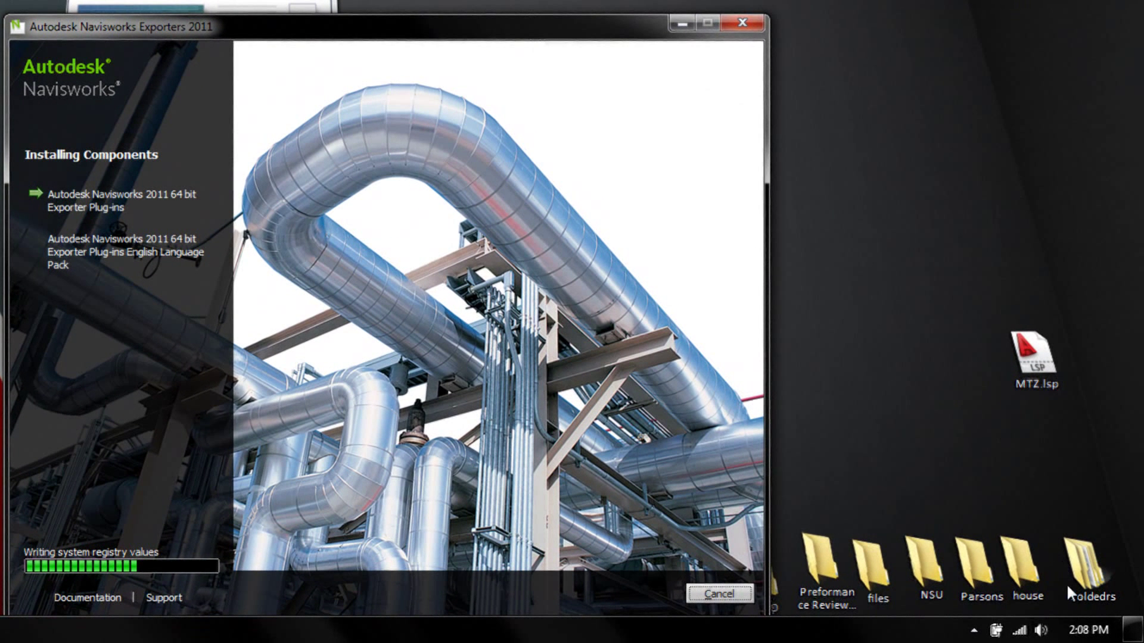
click(1089, 632)
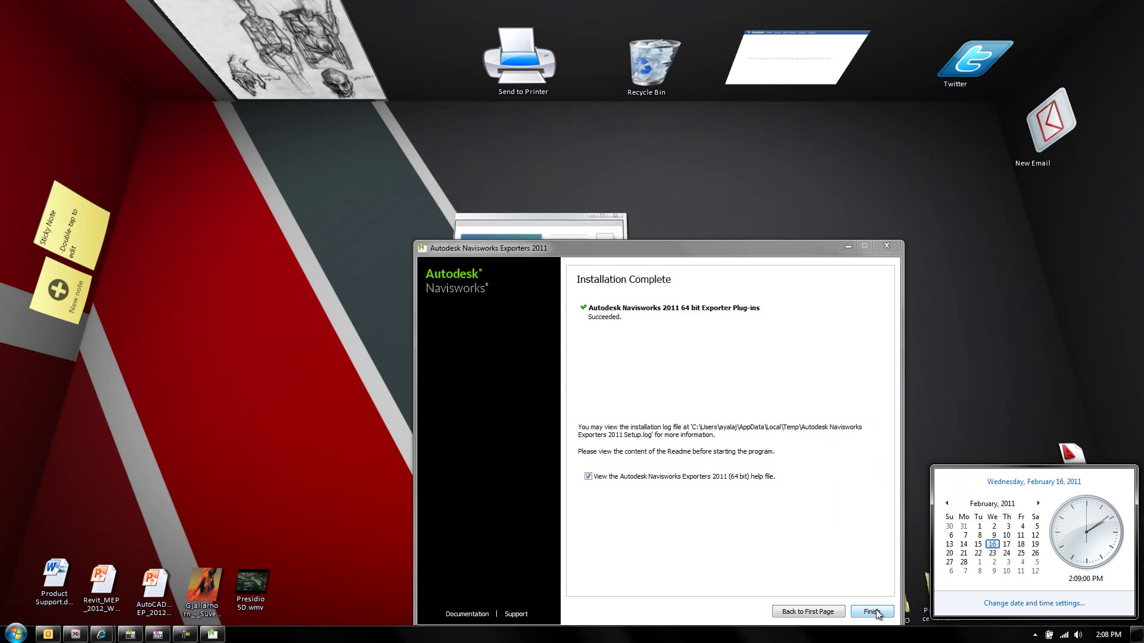
- Finish the Navisworks Exporters installation and return to the desktop
click(871, 612)
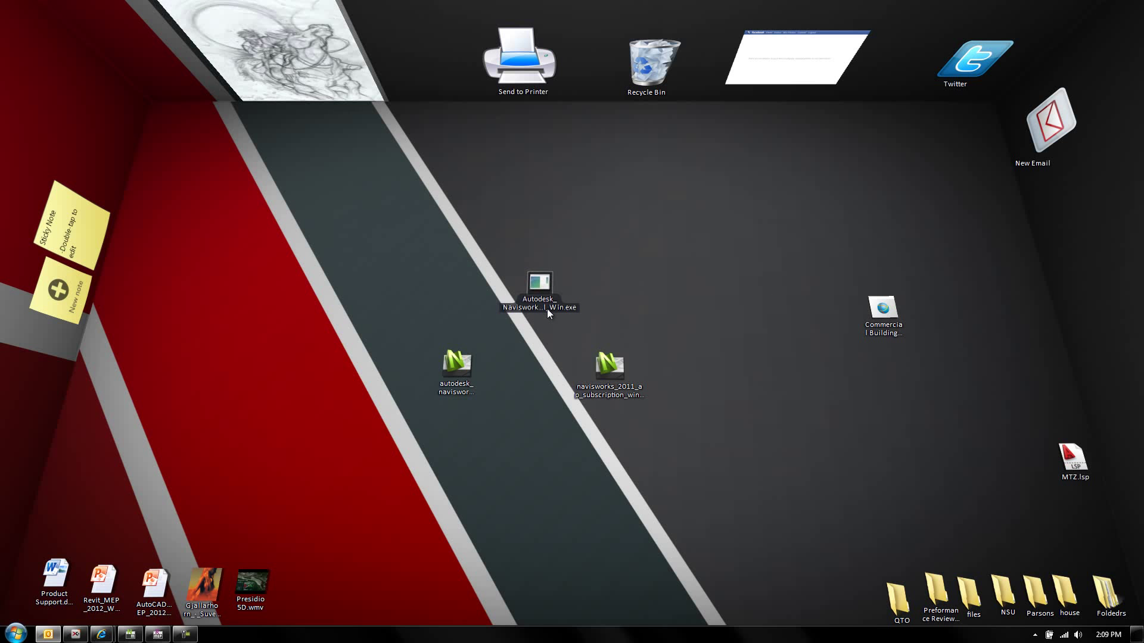
click(649, 245)
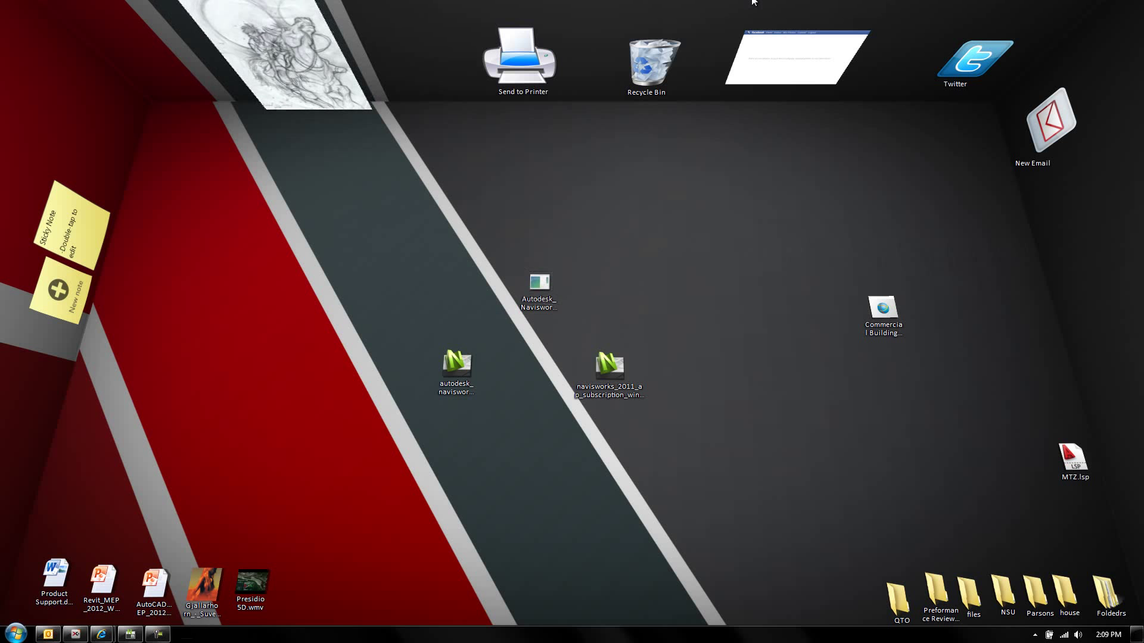
- Launch Revit MEP 2011 and open the recent project Autodesk Revit MEP 2010 Imperial - Completed
mouse_move(754, 1)
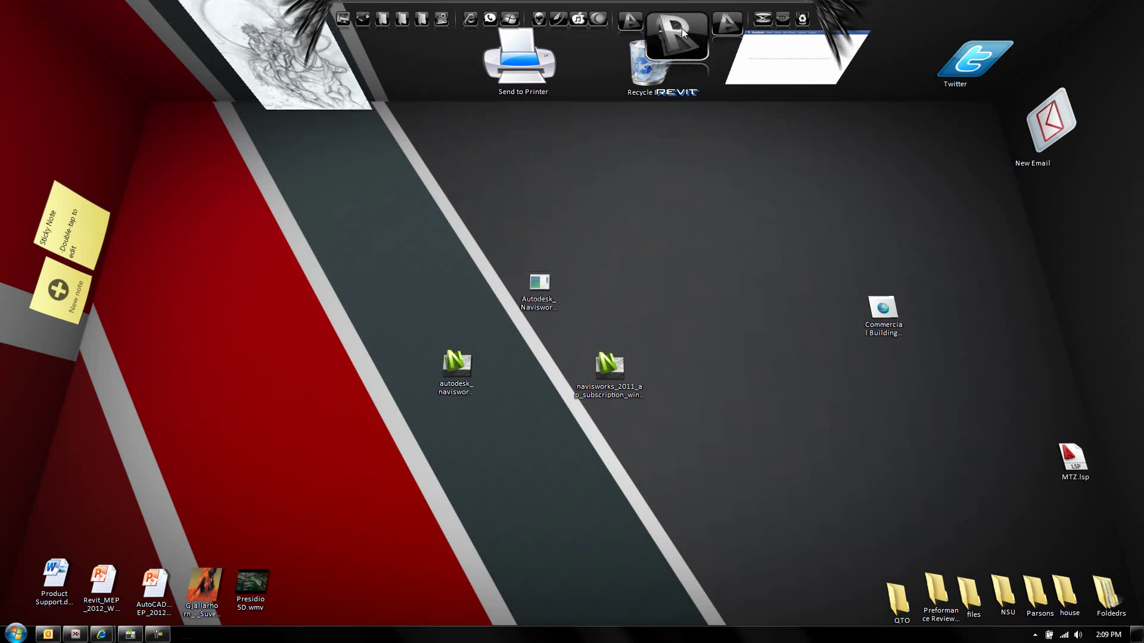
click(682, 27)
click(605, 82)
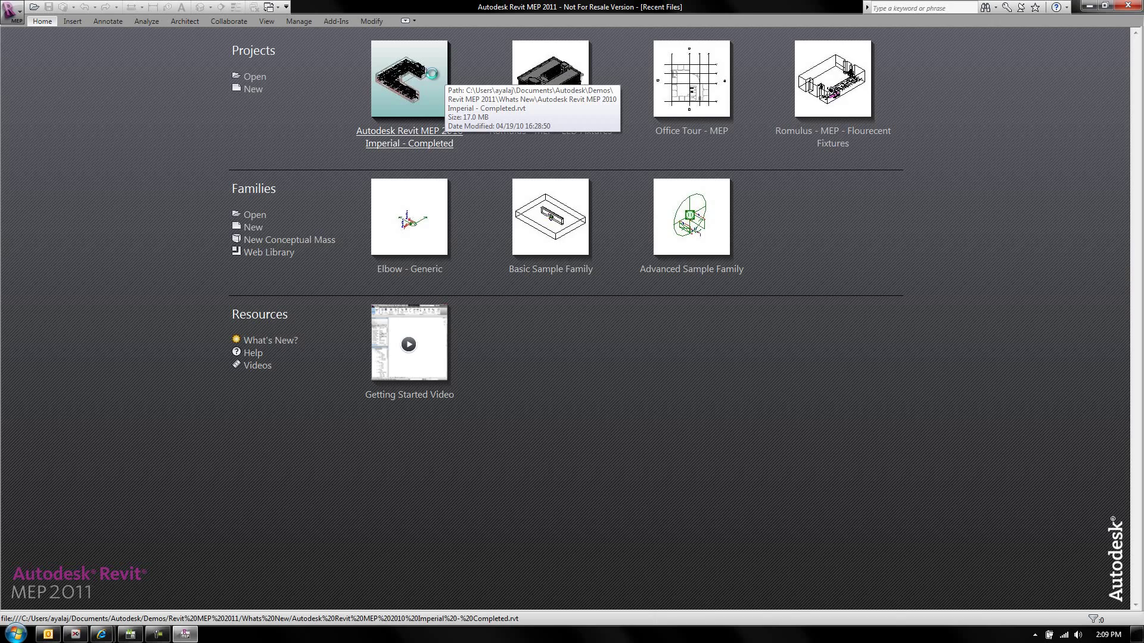
click(432, 74)
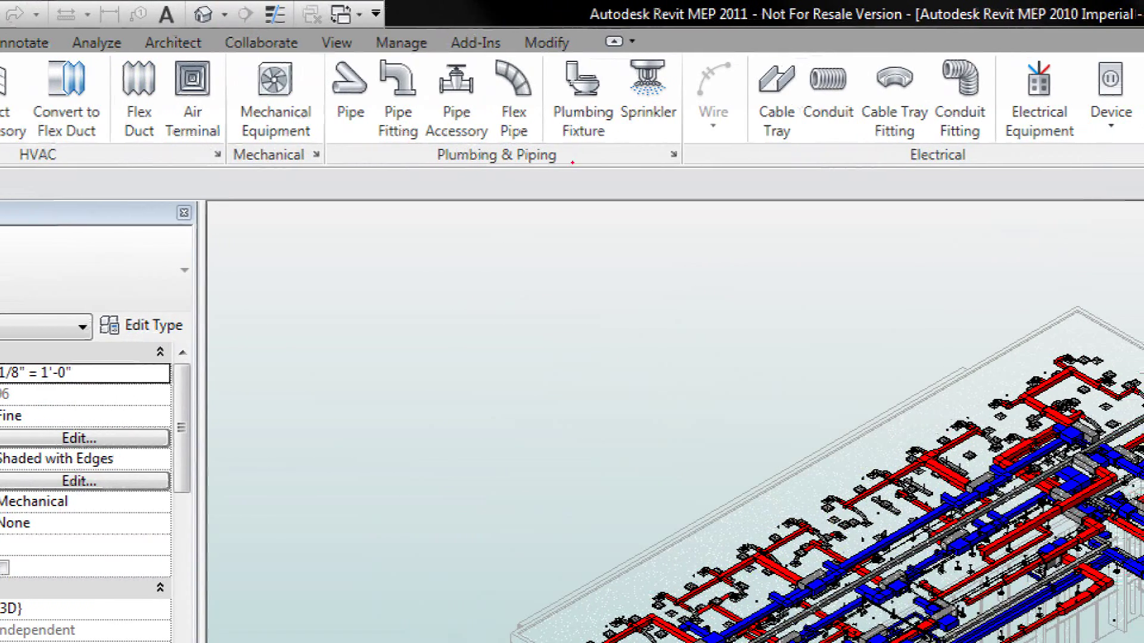
- Start the Navisworks export of the 3D view with the add-in's external tool
mouse_move(503, 33)
mouse_down()
mouse_move(488, 18)
mouse_move(411, 60)
mouse_move(517, 85)
mouse_move(539, 19)
mouse_move(465, 15)
mouse_up()
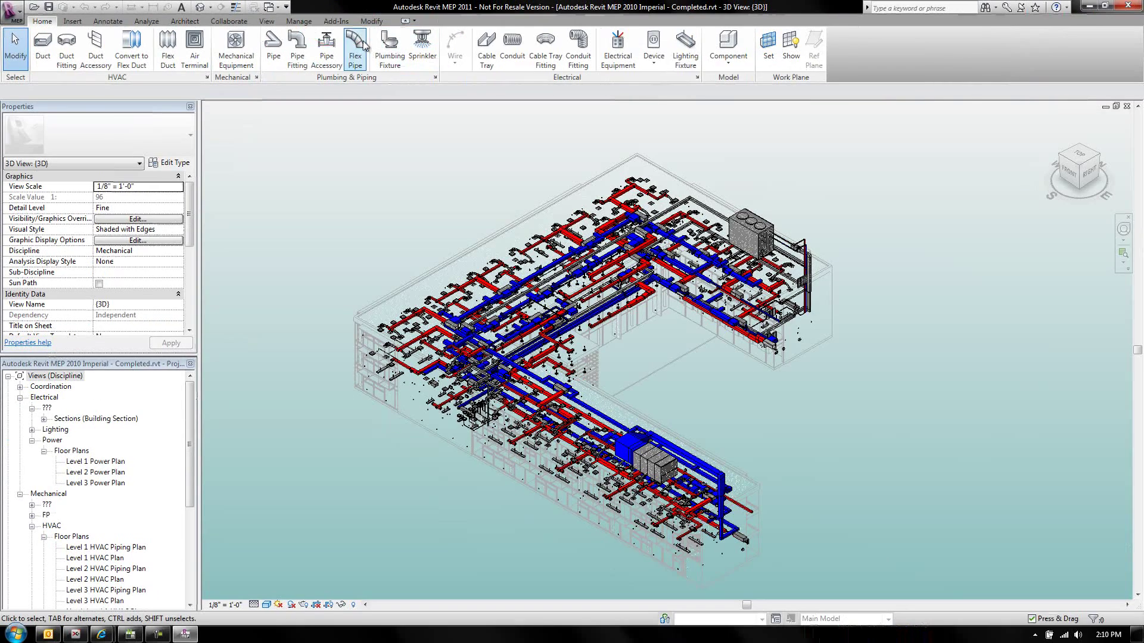
click(346, 25)
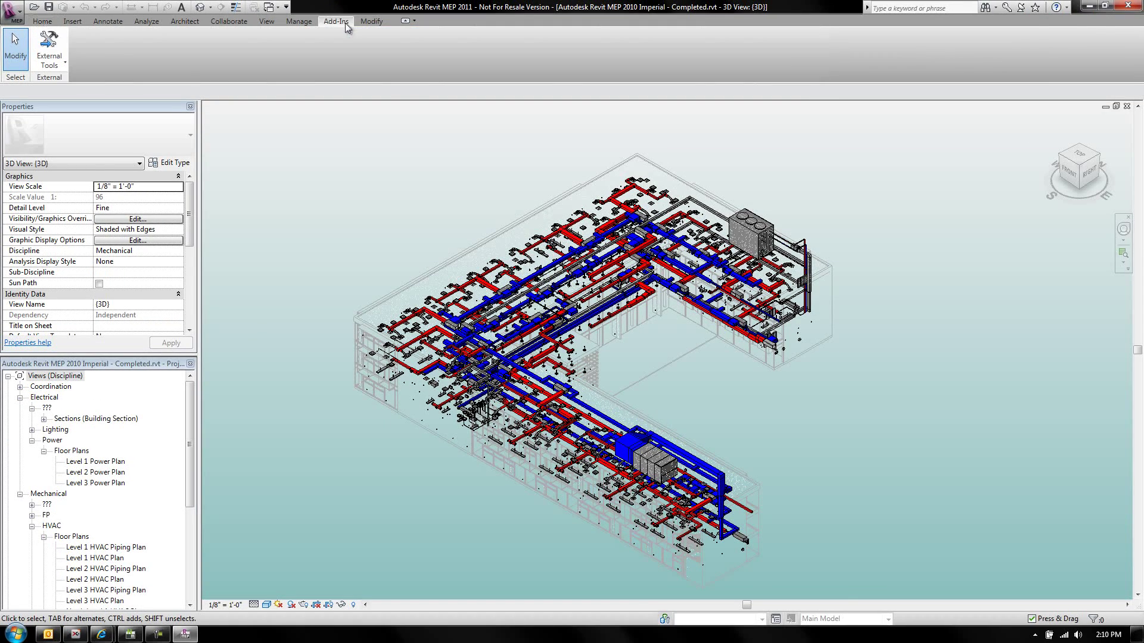
click(59, 57)
click(64, 79)
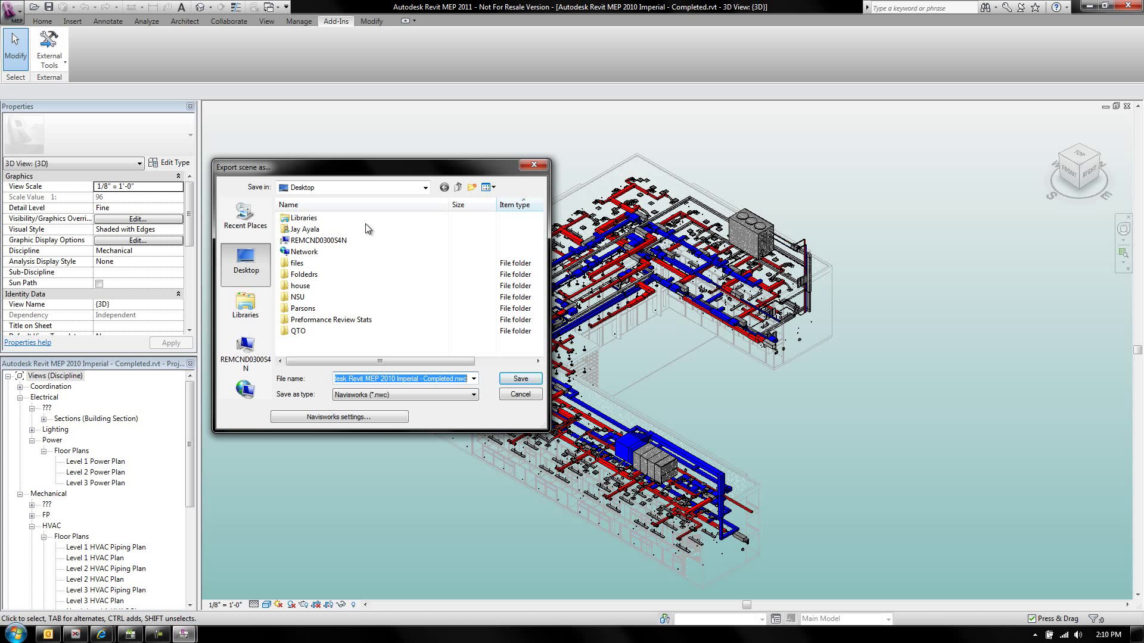
- Examine the Revit file reader options in the Navisworks export settings and accept them as they are
click(394, 418)
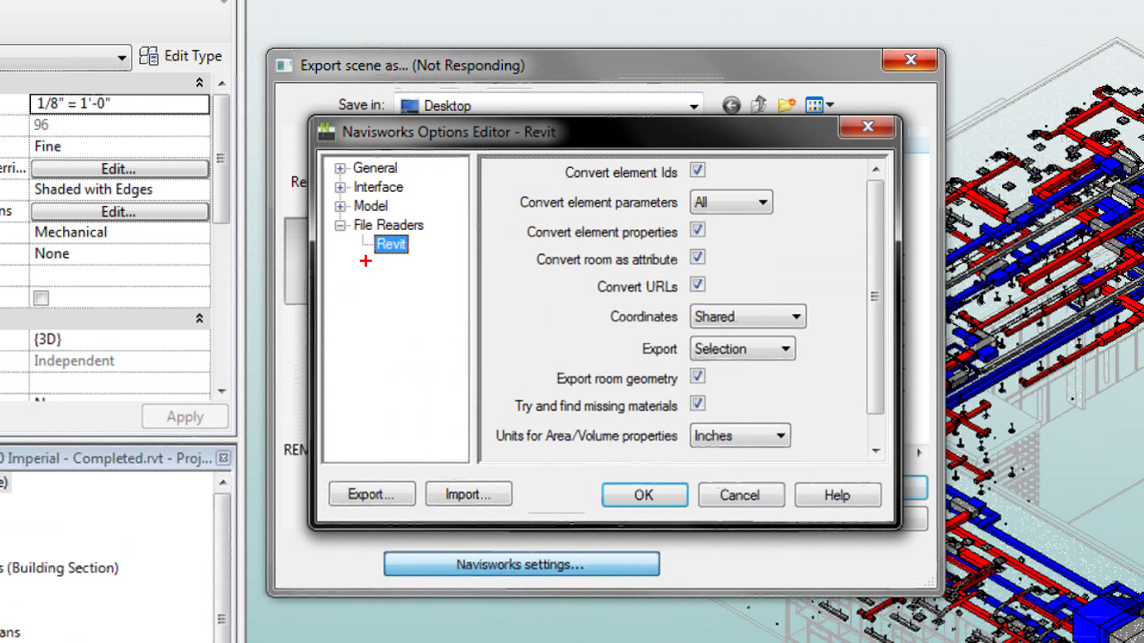
mouse_move(361, 268)
mouse_down()
mouse_move(440, 256)
mouse_move(433, 229)
mouse_move(324, 222)
mouse_move(306, 235)
mouse_move(323, 276)
mouse_move(371, 288)
mouse_move(430, 274)
mouse_up()
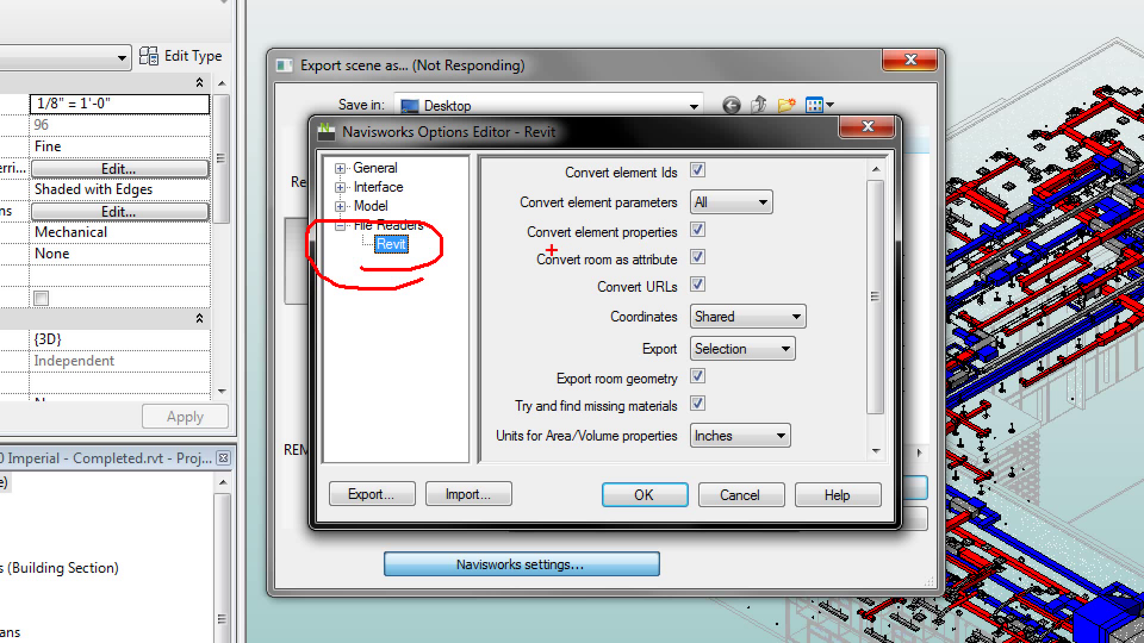
mouse_move(508, 249)
mouse_down()
mouse_move(793, 239)
mouse_move(825, 210)
mouse_move(826, 188)
mouse_move(762, 174)
mouse_move(525, 176)
mouse_move(486, 199)
mouse_move(482, 224)
mouse_move(497, 247)
mouse_move(533, 252)
mouse_up()
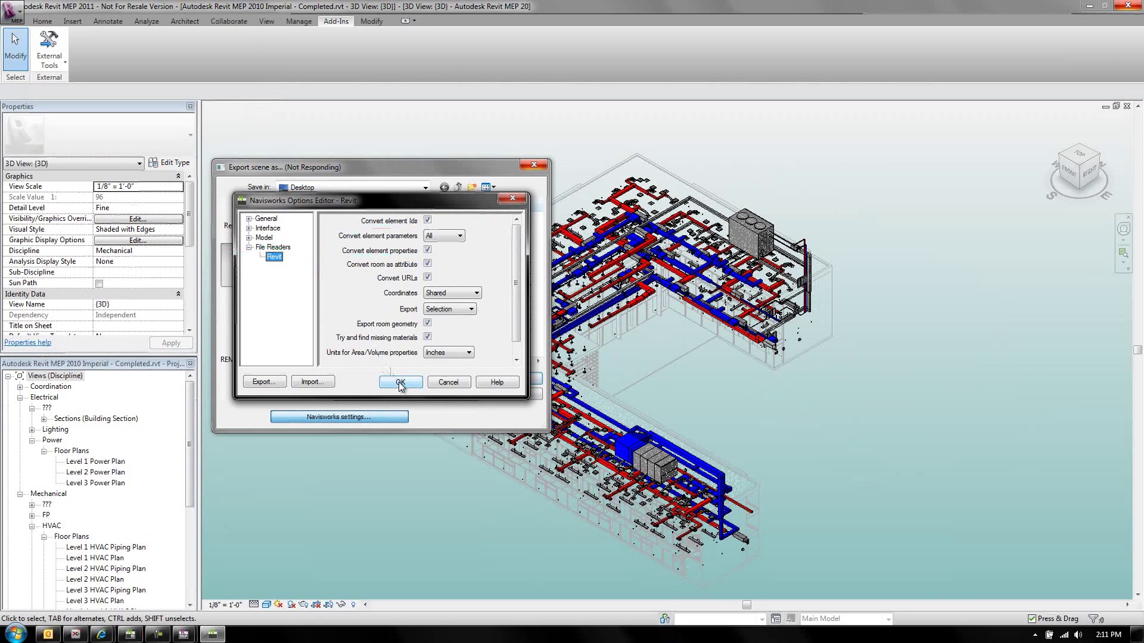
click(400, 382)
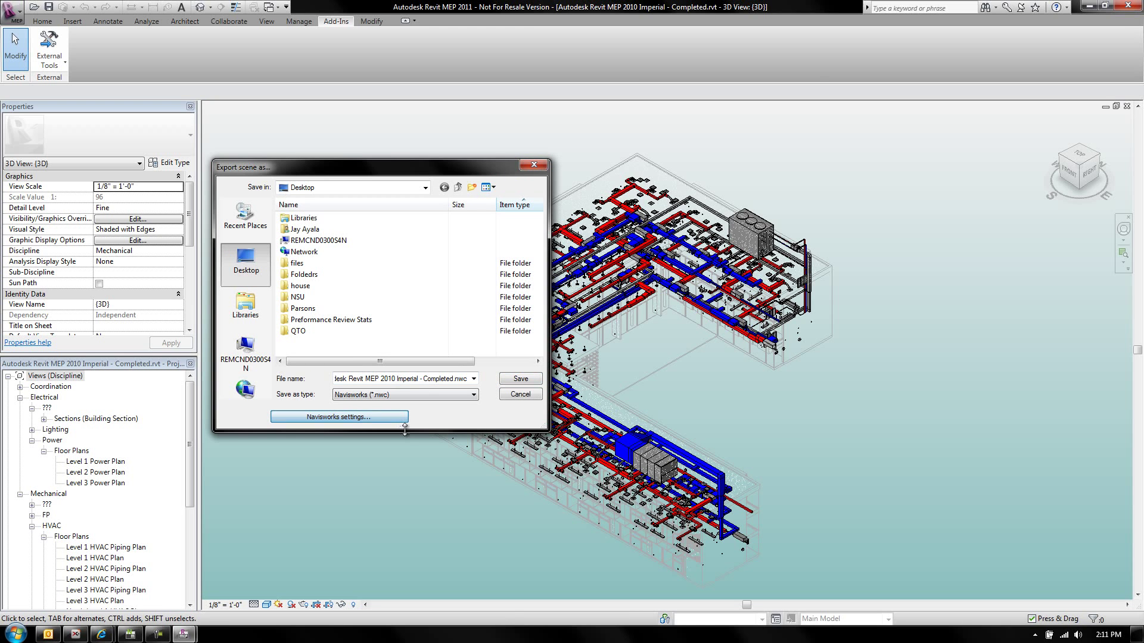
- Export the scene to the Desktop as a Navisworks .nwc file named Commercial Building NW Export from Revit
click(414, 378)
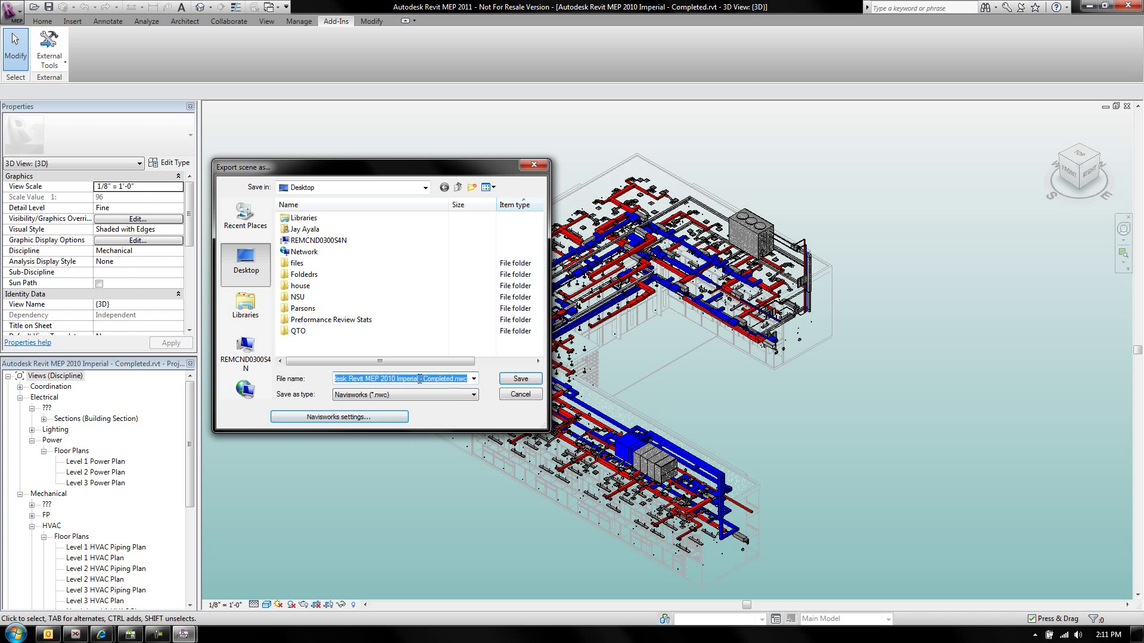
text(Commercial Building NW Export from Revit)
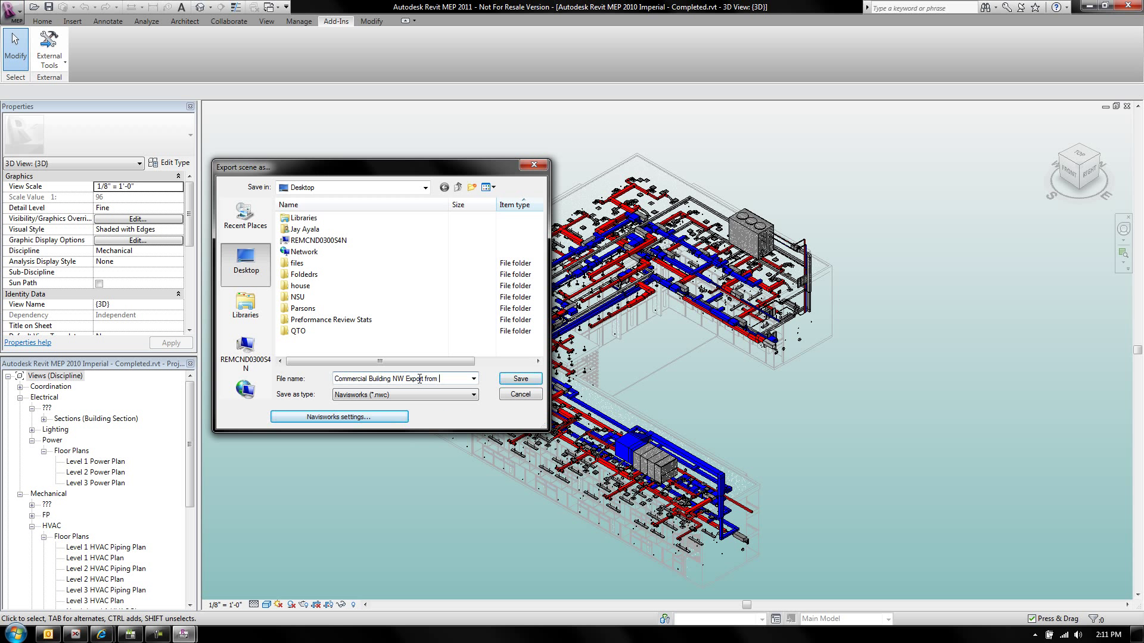
click(521, 379)
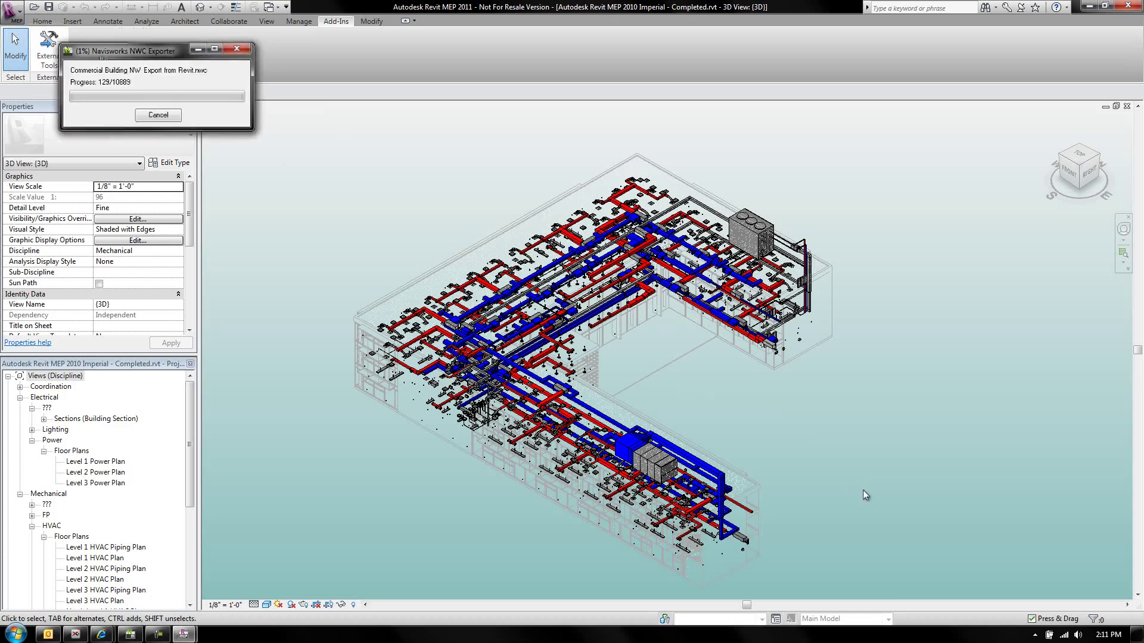
click(1107, 634)
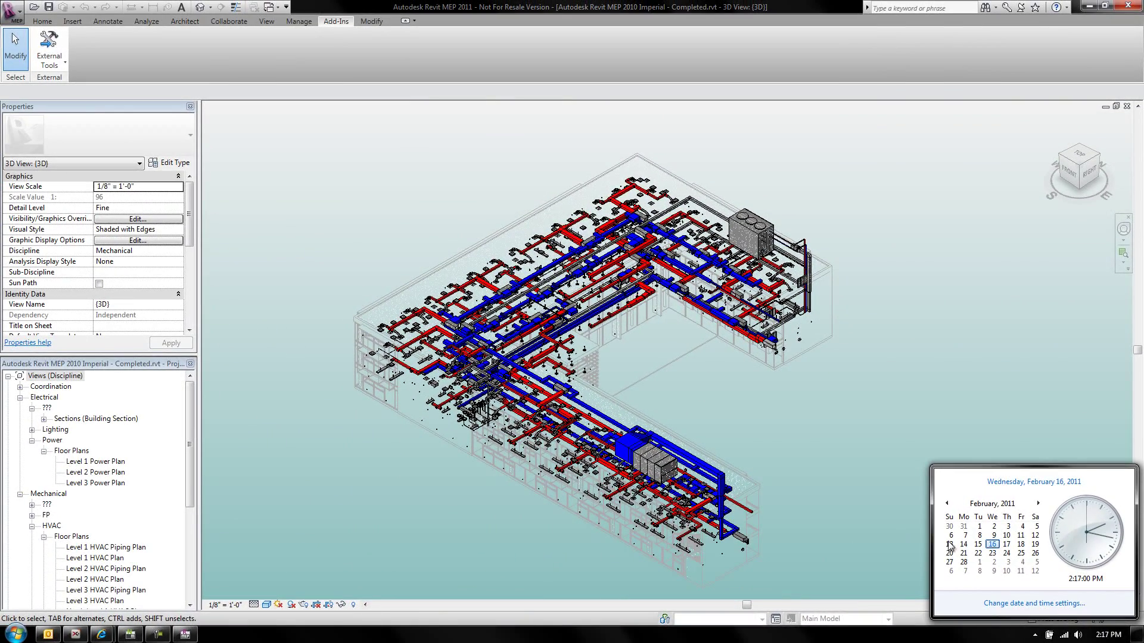
click(895, 334)
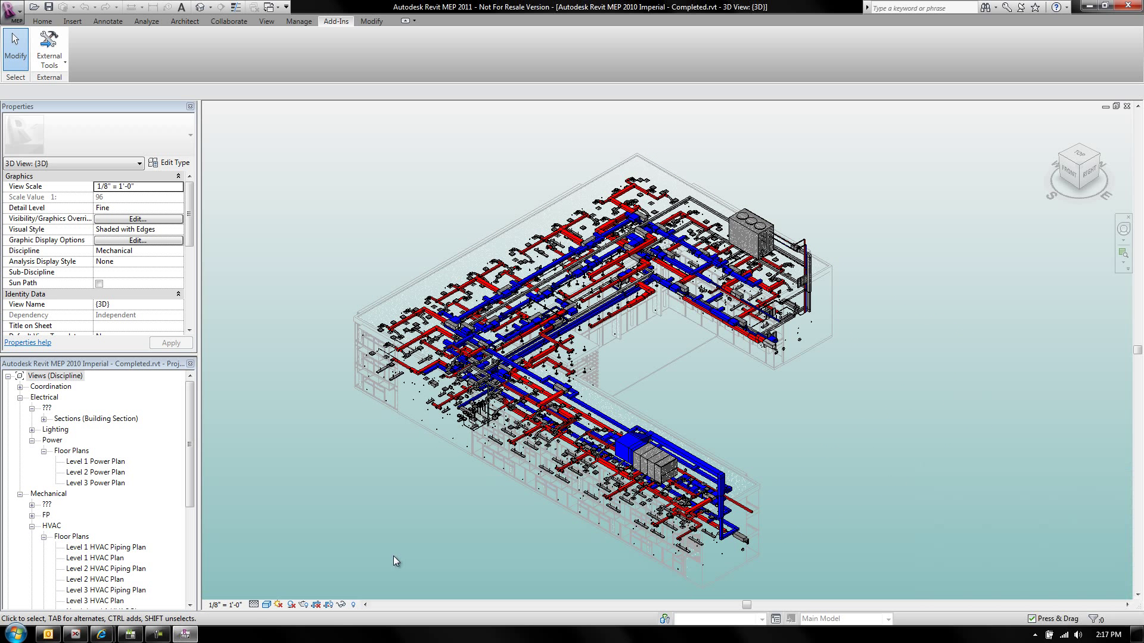
- Switch to Navisworks Manage and open Commercial Building NW Export from Revit.nwc from the Desktop
click(122, 636)
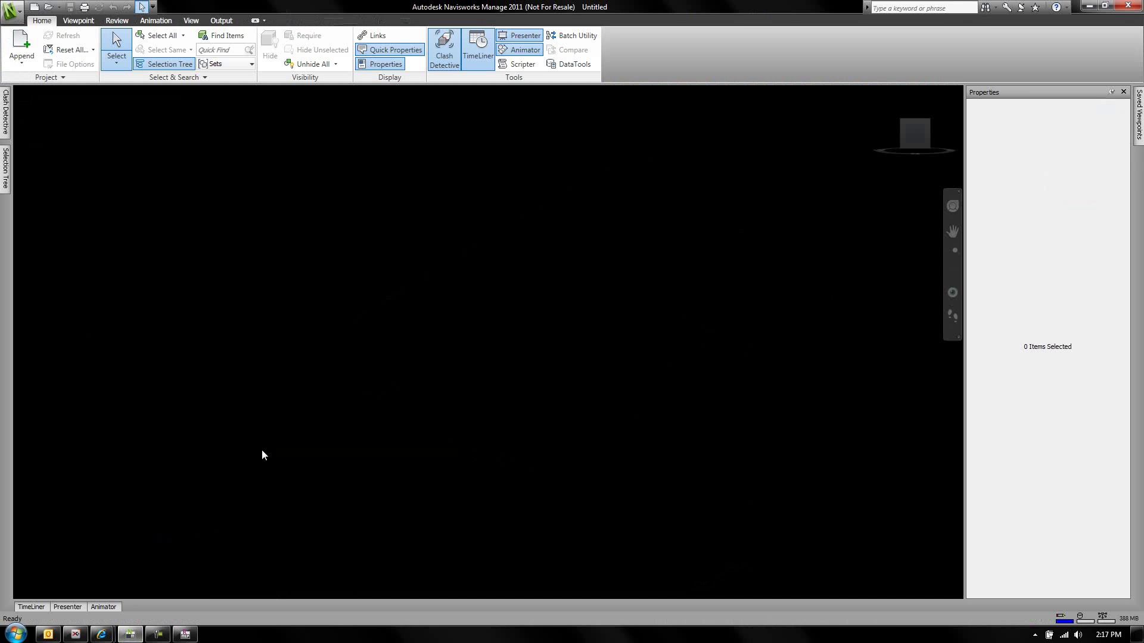
click(48, 7)
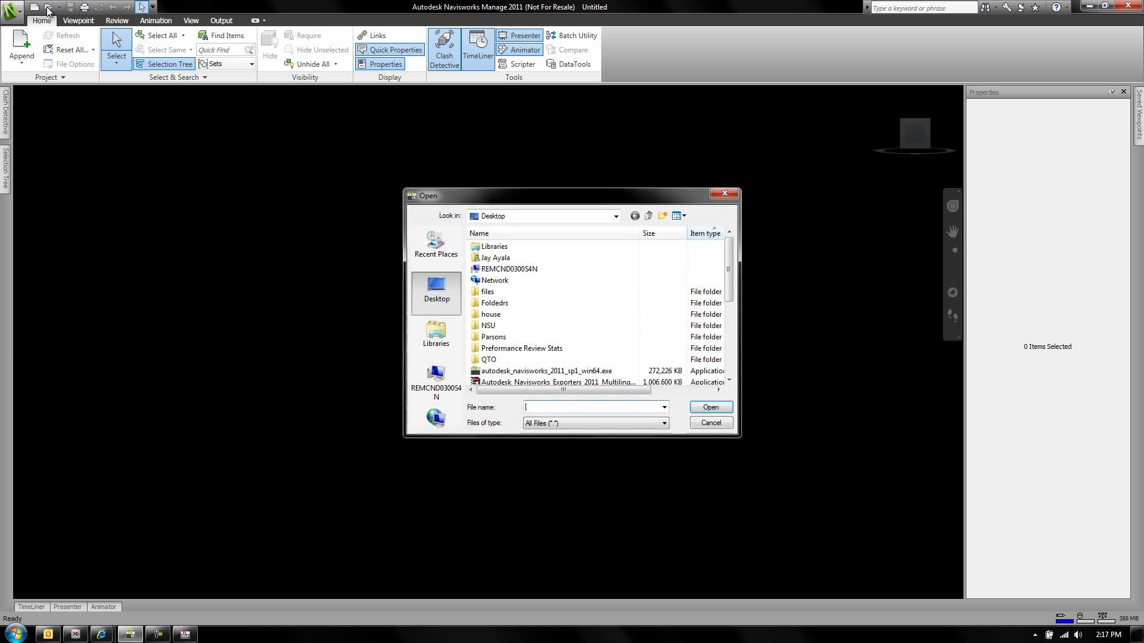
drag(729, 271, 732, 345)
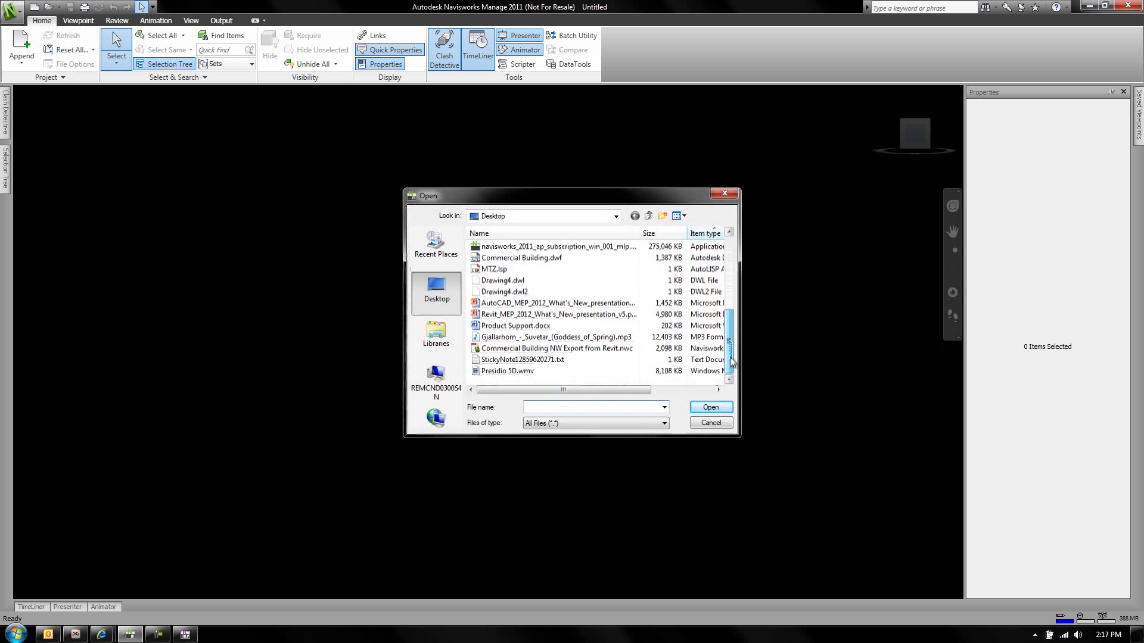
click(580, 351)
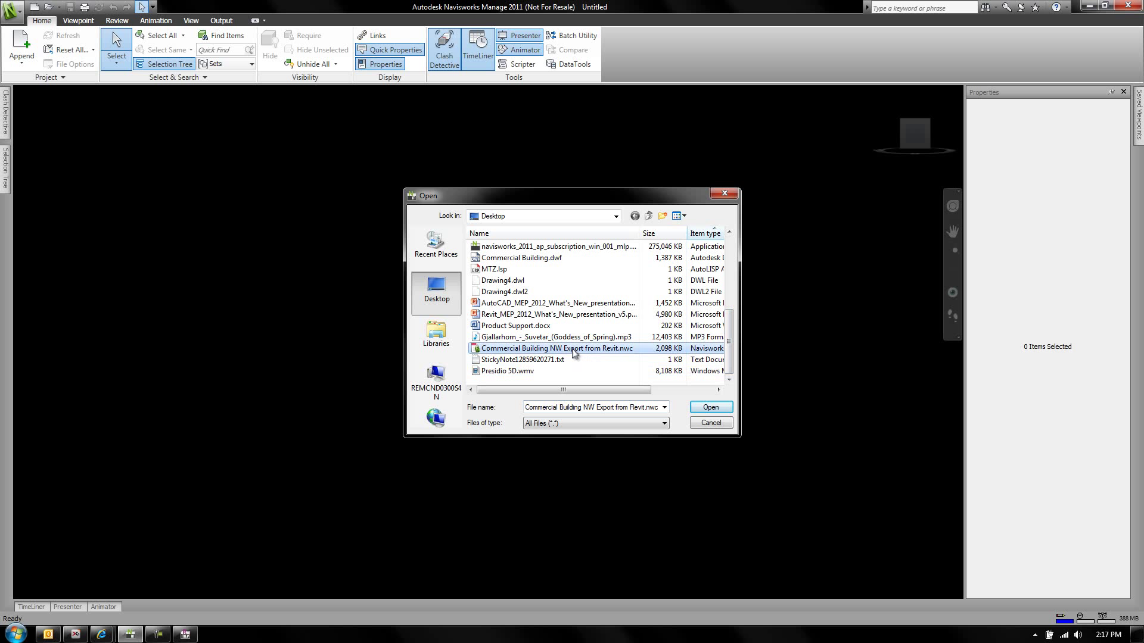
click(704, 410)
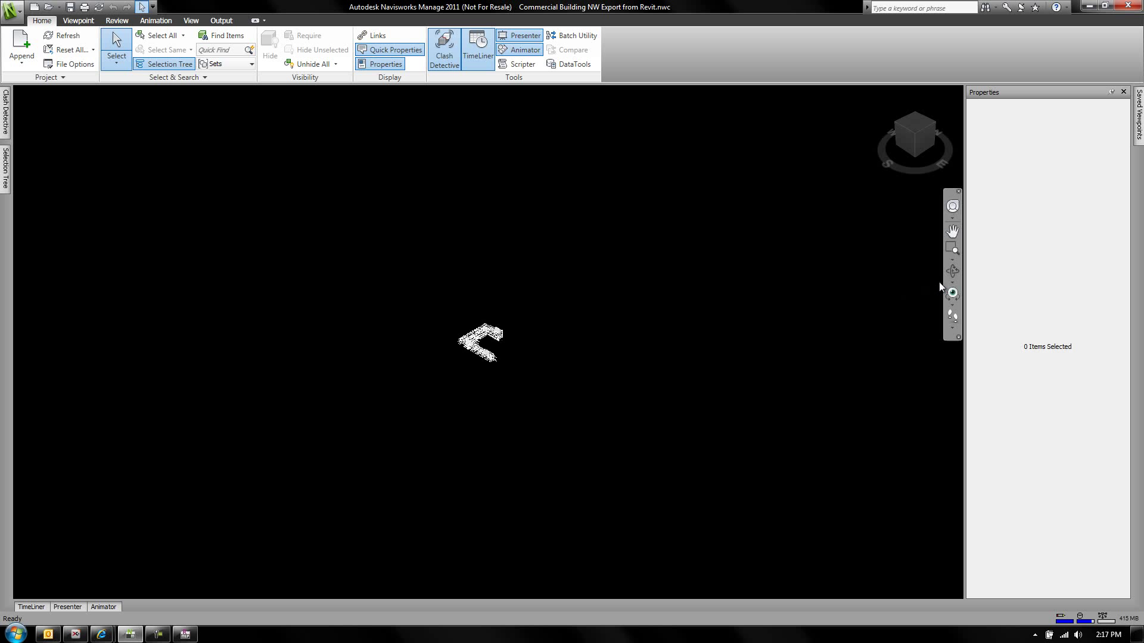
- Set the selection resolution to Geometry, then select a duct near the rooftop unit and widen the properties display
click(952, 249)
drag(485, 326, 502, 338)
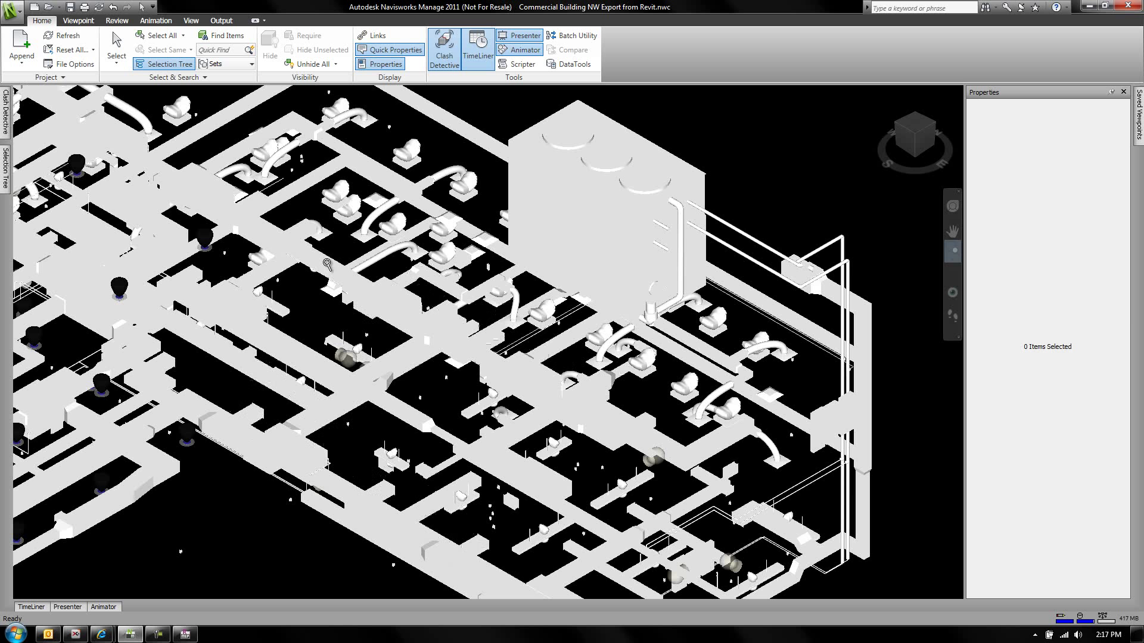
click(116, 42)
click(179, 77)
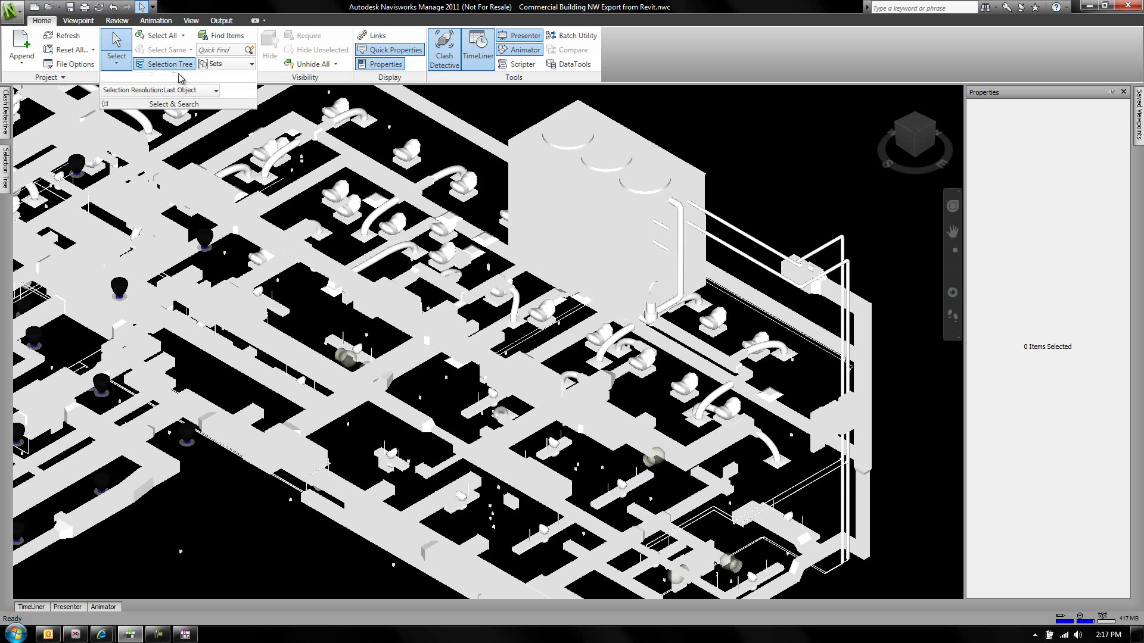
click(197, 90)
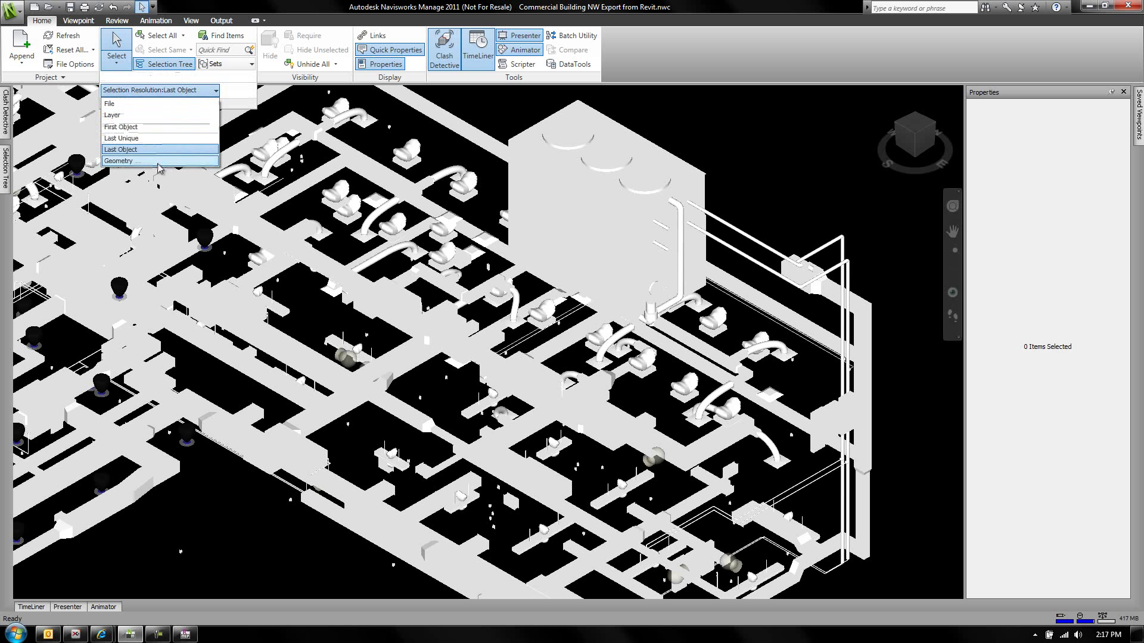
click(159, 165)
click(372, 179)
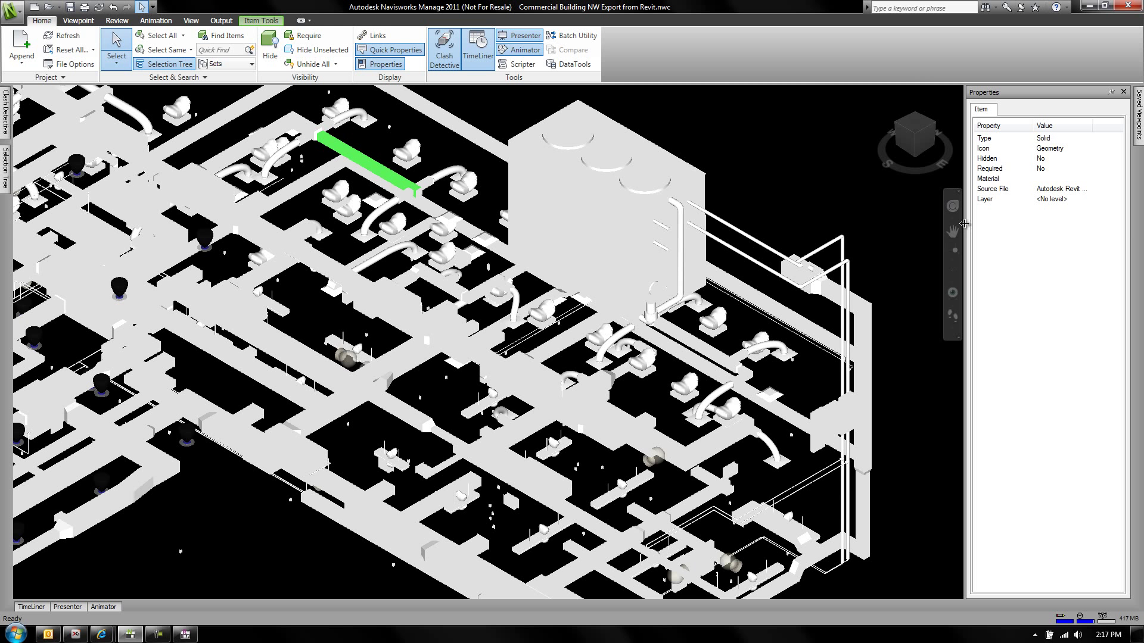
drag(946, 224, 895, 230)
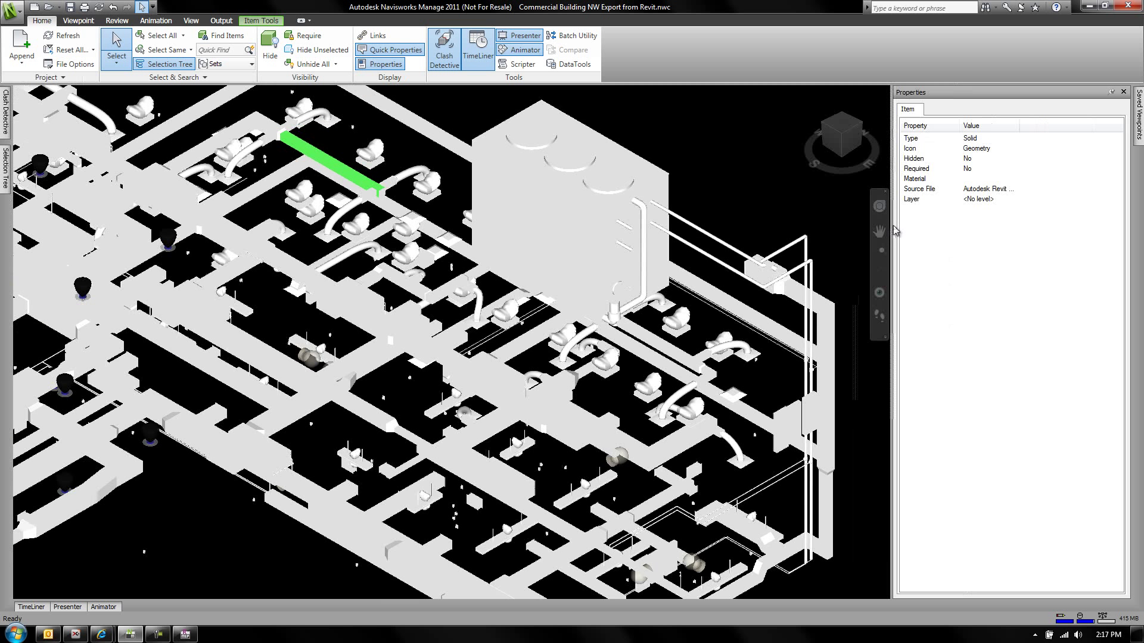
- Change the selection resolution to Last Object and clear the current duct selection
click(201, 78)
click(202, 90)
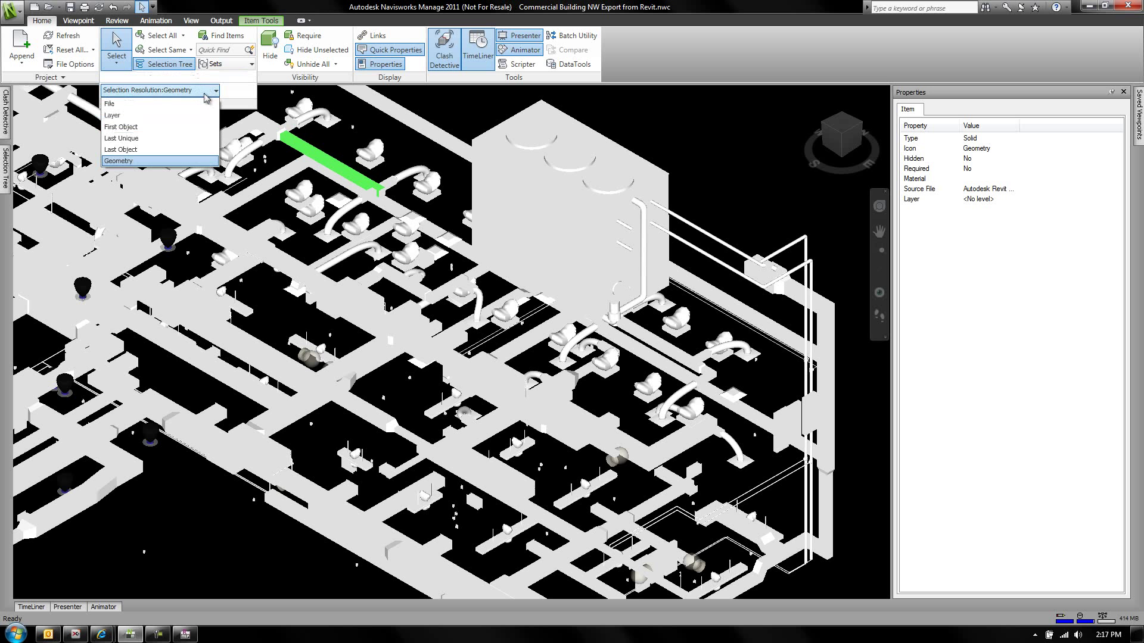
click(157, 152)
click(667, 145)
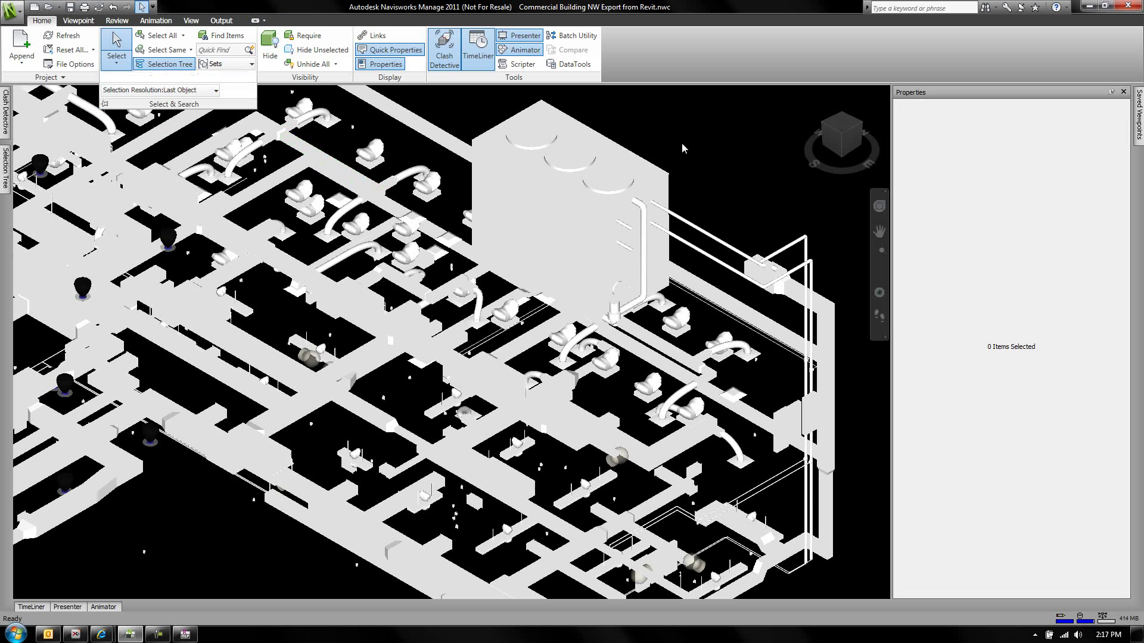
- Select individual pipes beside the rooftop unit to view their properties, ending with the upper pipe running out of the unit
click(789, 249)
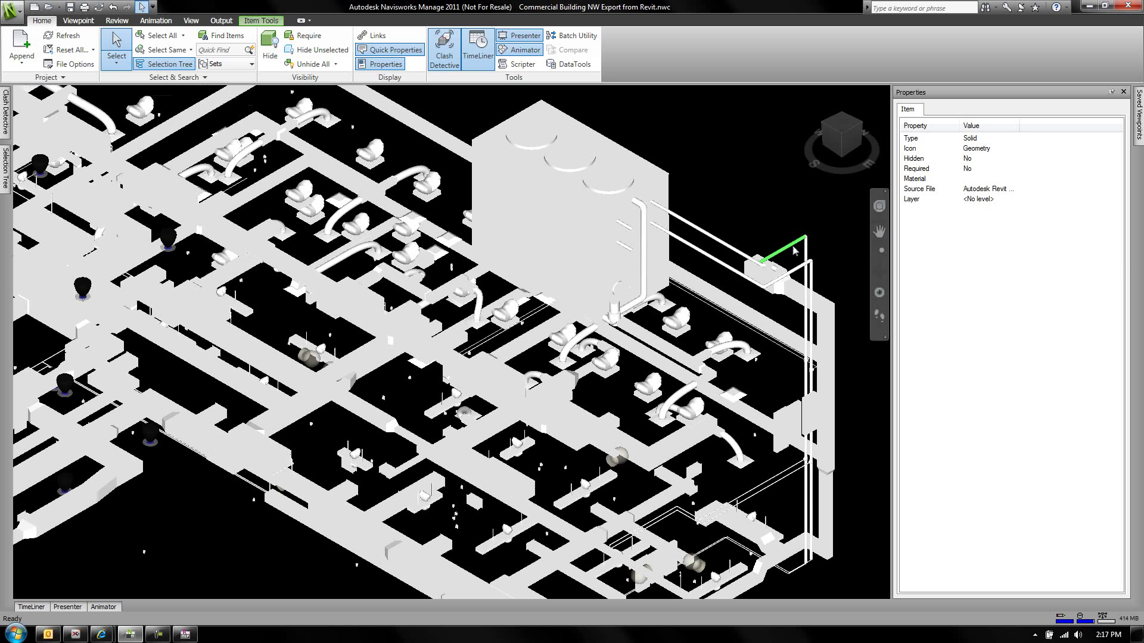
click(722, 243)
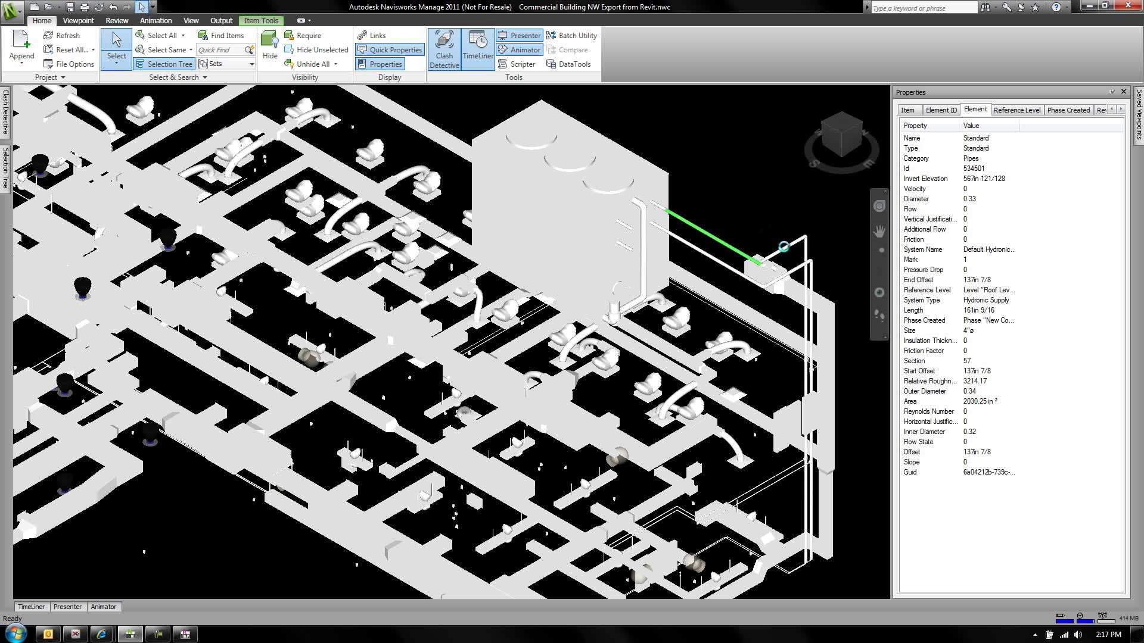
click(784, 247)
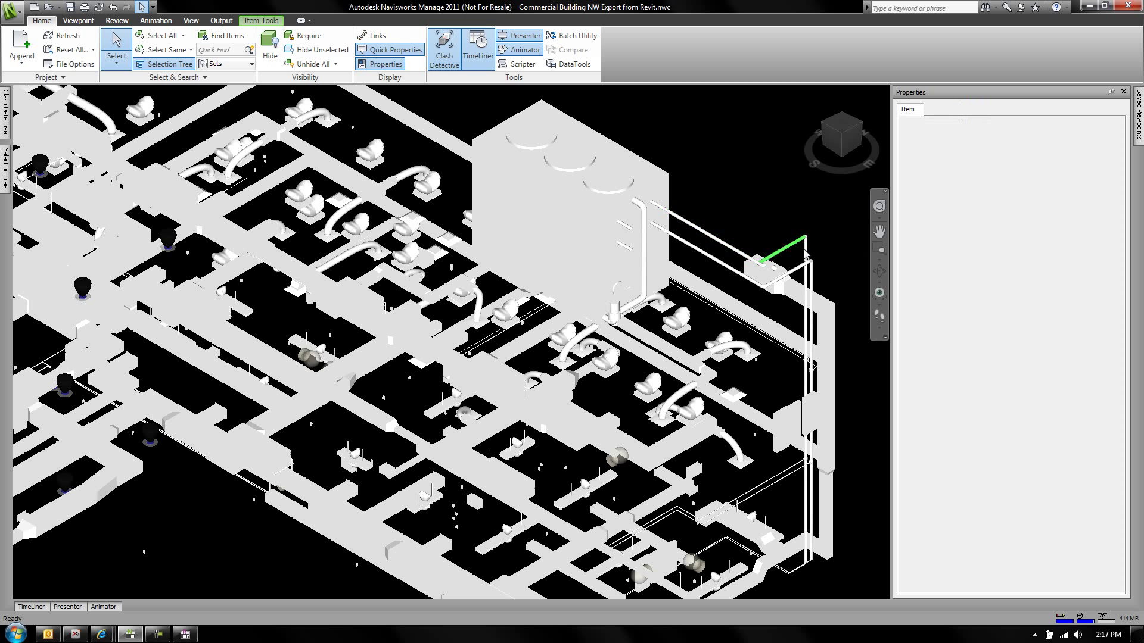
click(805, 255)
click(719, 243)
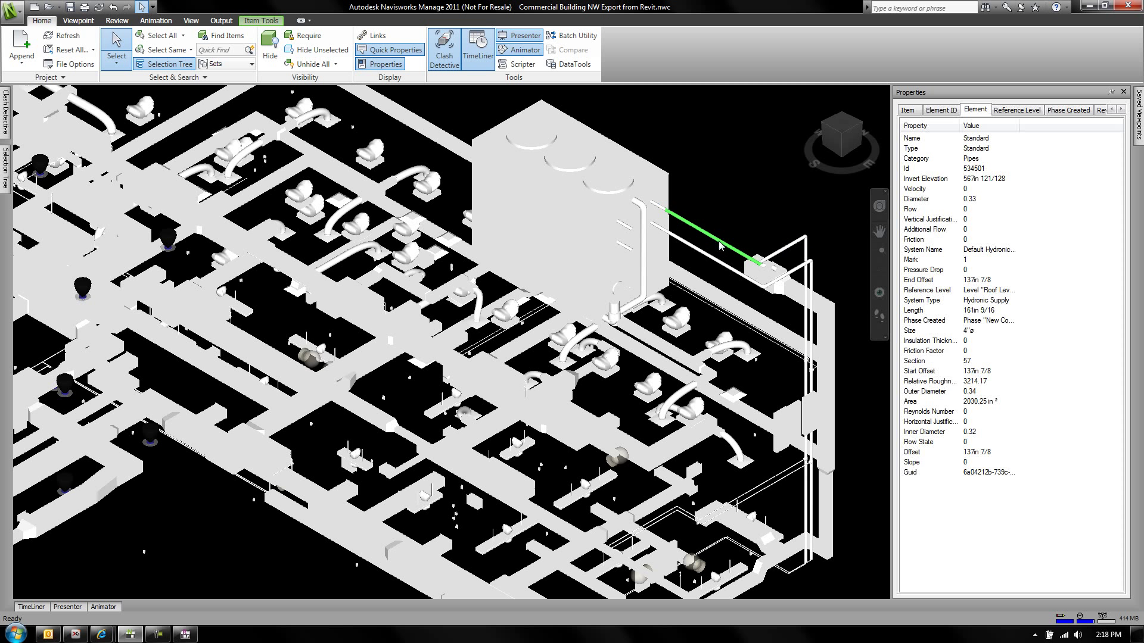
- Examine the selected pipe's property categories, including Item, Element ID, Element, Reference Level, Phase Created, Revit Type, Element Properties and PipeType
click(907, 111)
click(940, 113)
click(968, 113)
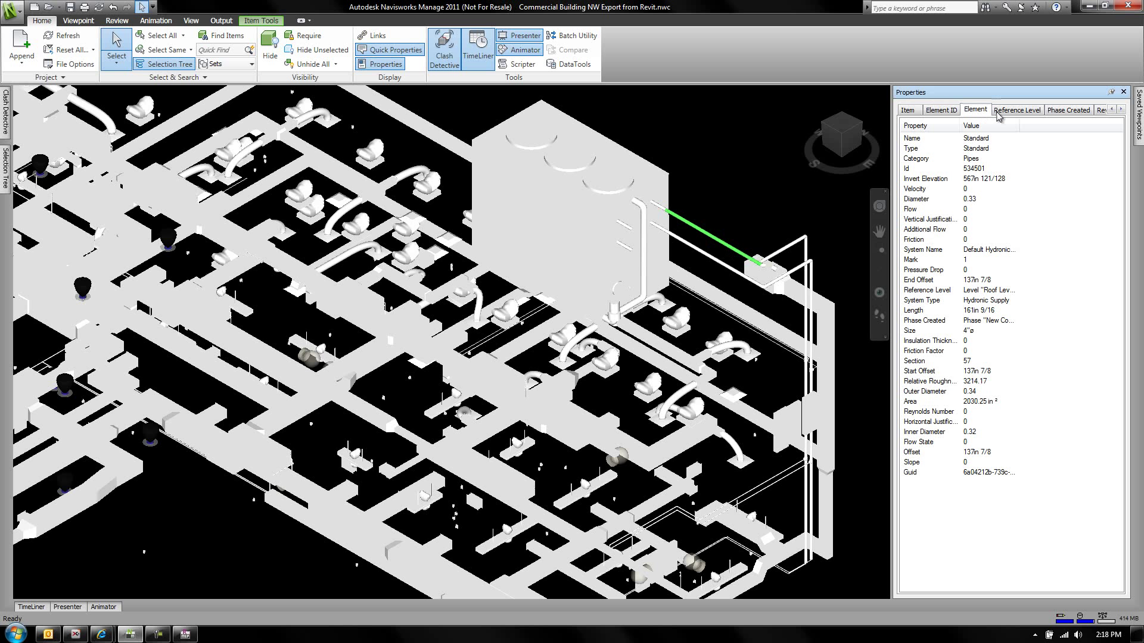
click(1021, 113)
click(1050, 113)
click(1106, 113)
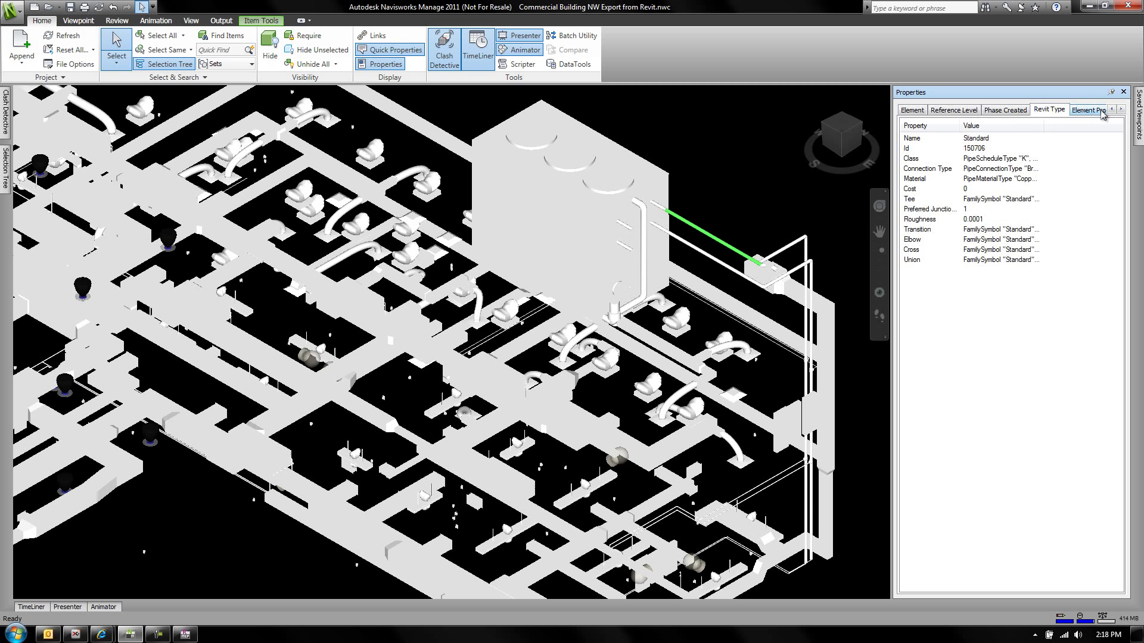
click(1100, 113)
click(1104, 113)
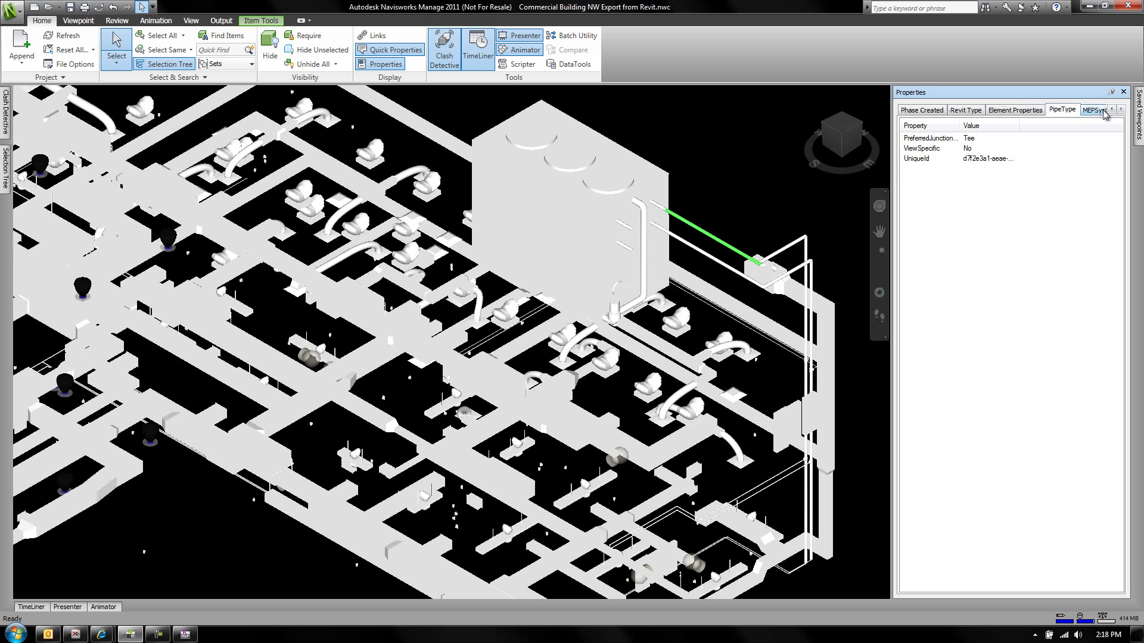
click(1099, 113)
click(1098, 113)
click(1097, 113)
click(1096, 114)
- Go back to the selected pipe's Element properties and read its size and system values
click(1111, 109)
click(1111, 110)
click(1112, 110)
click(1111, 109)
click(1112, 109)
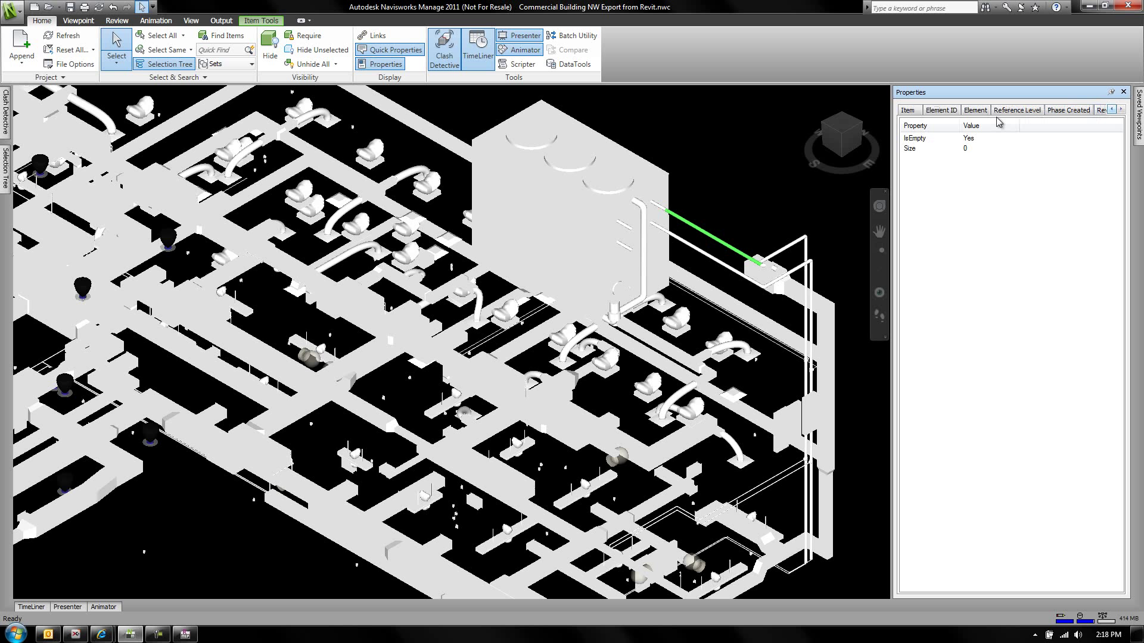
click(975, 111)
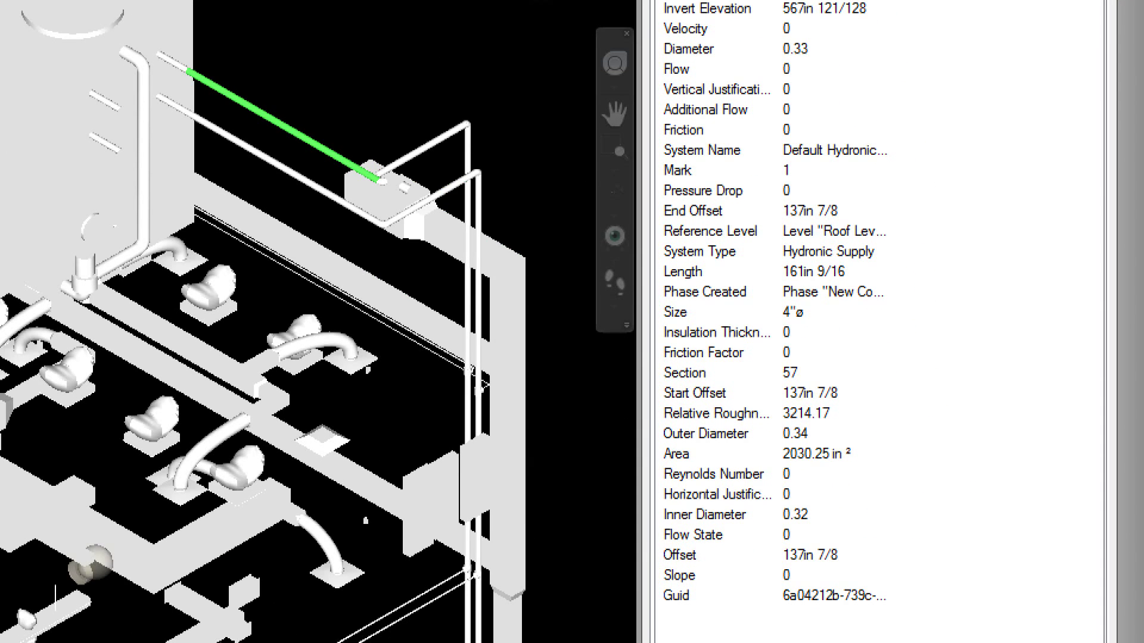
mouse_move(663, 304)
mouse_down()
mouse_move(671, 326)
mouse_move(870, 325)
mouse_move(695, 292)
mouse_move(738, 315)
mouse_up()
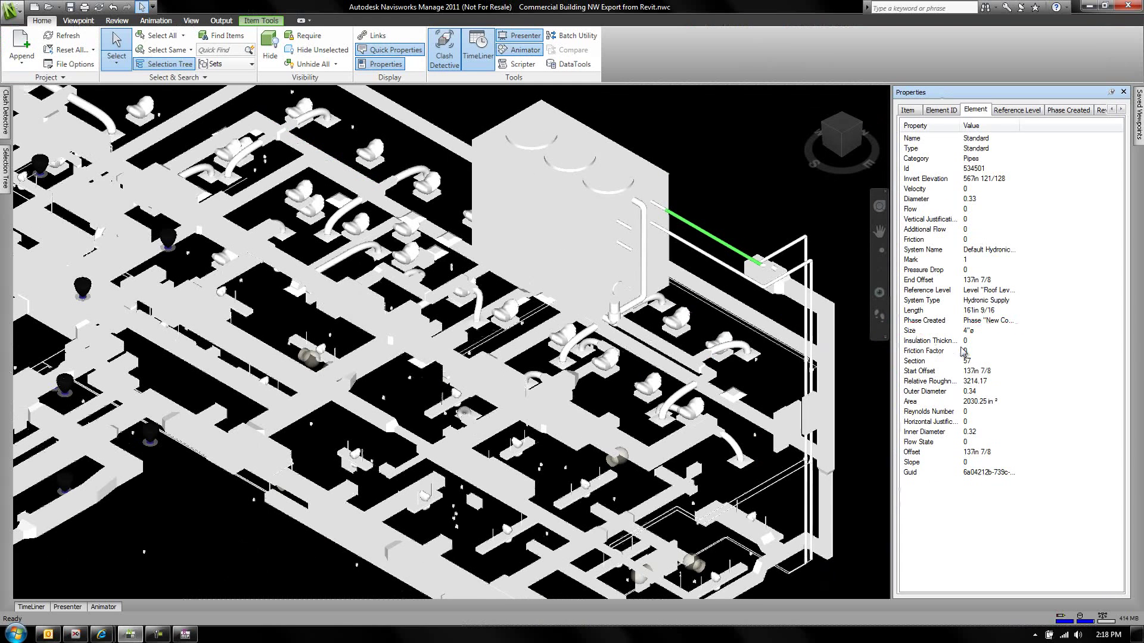
- Select the long exhaust duct behind the rooftop unit to check its Element properties and size, and deselect it
click(787, 336)
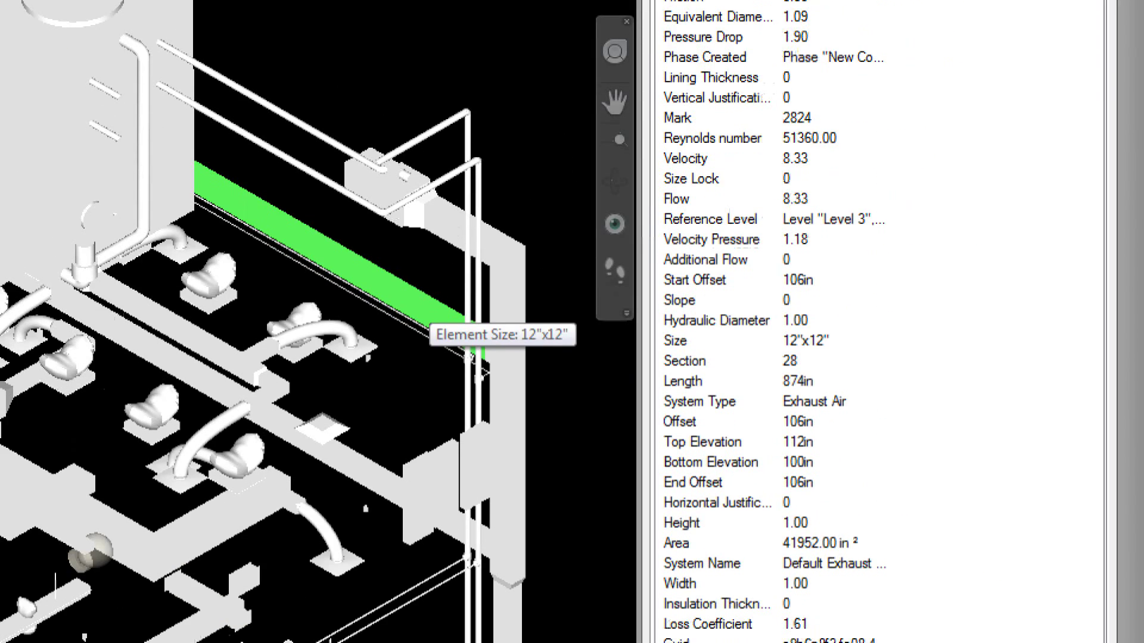
mouse_move(798, 355)
mouse_down()
mouse_move(850, 332)
mouse_move(805, 315)
mouse_move(685, 312)
mouse_move(644, 332)
mouse_move(670, 344)
mouse_move(778, 352)
mouse_up()
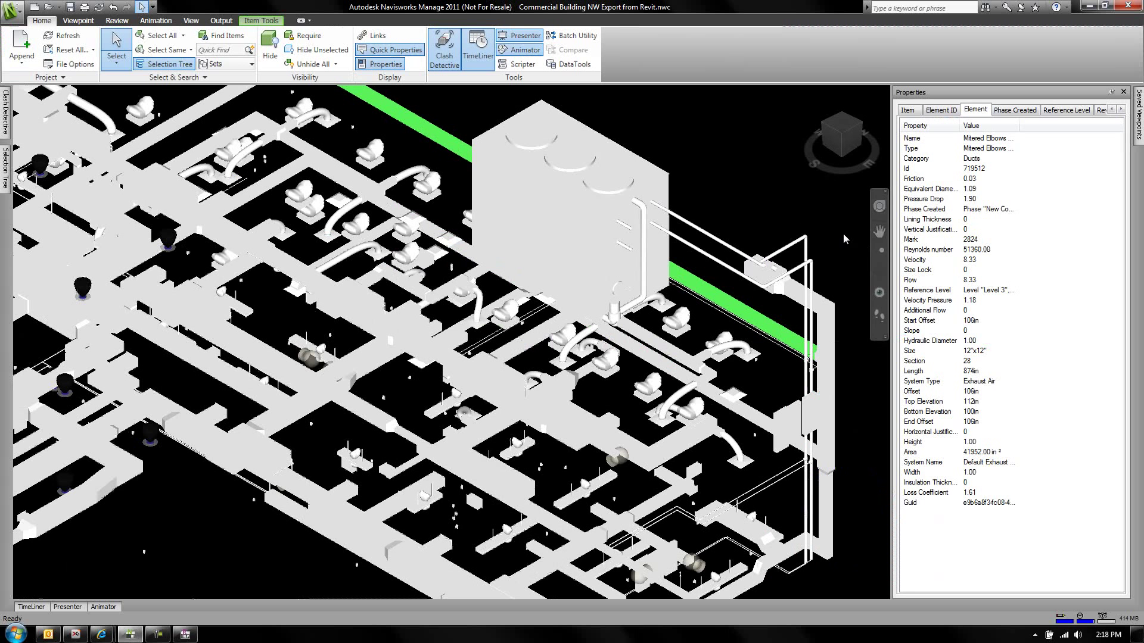
click(842, 238)
- Turn off Quick Properties and open the Quick Properties Definitions page of the Options Editor
click(396, 50)
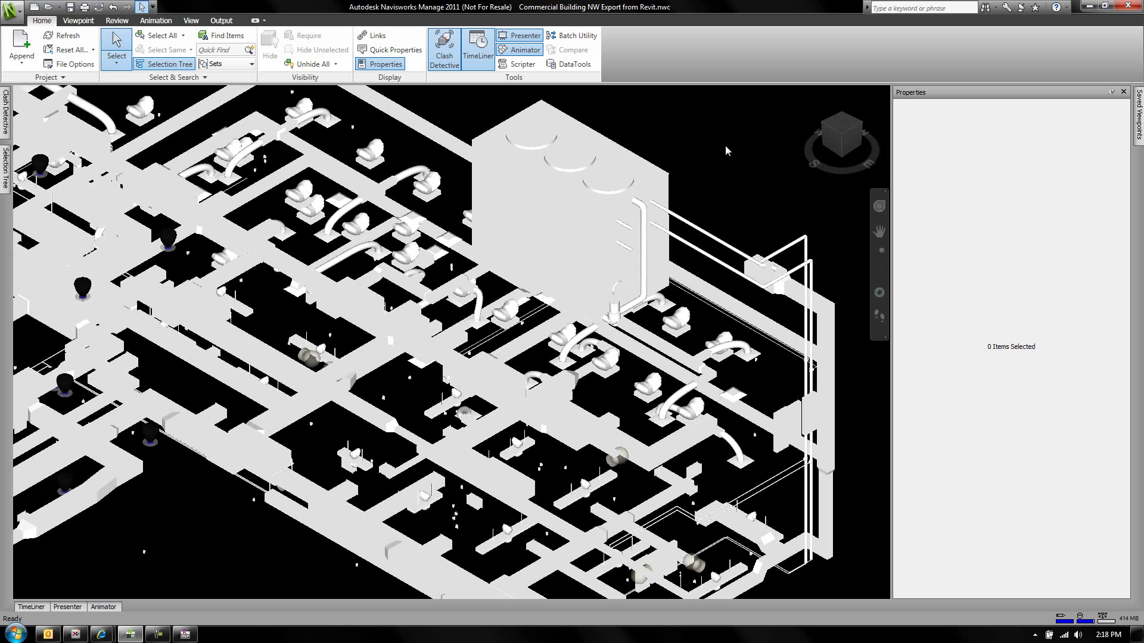
click(10, 10)
click(171, 277)
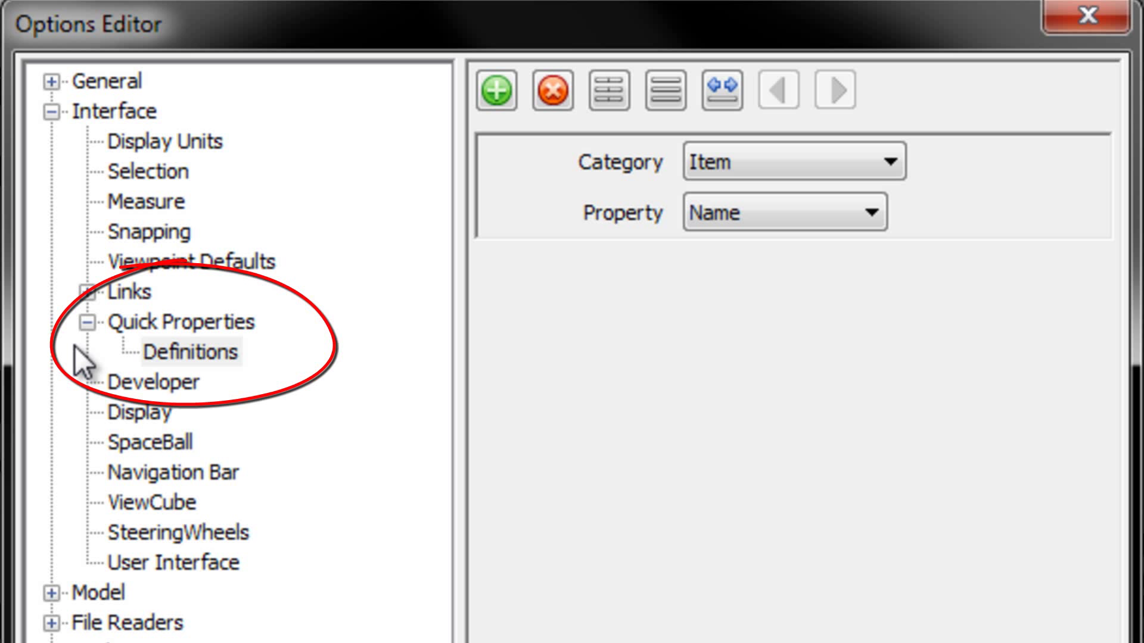
- Delete the existing quick property definition and add two new definitions
click(558, 97)
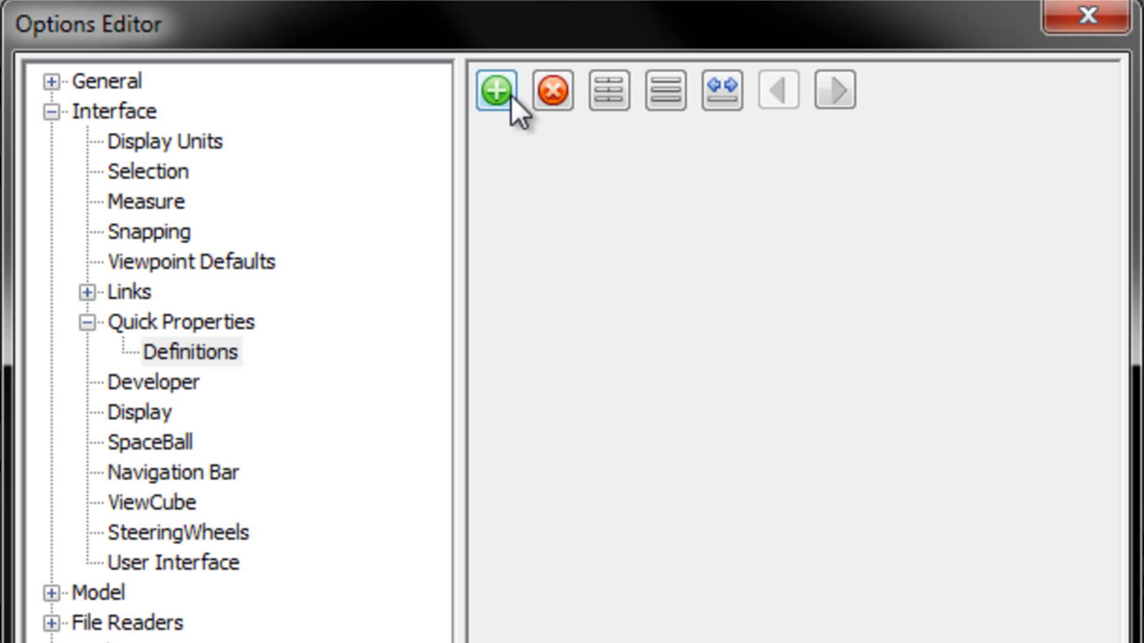
click(511, 96)
click(511, 96)
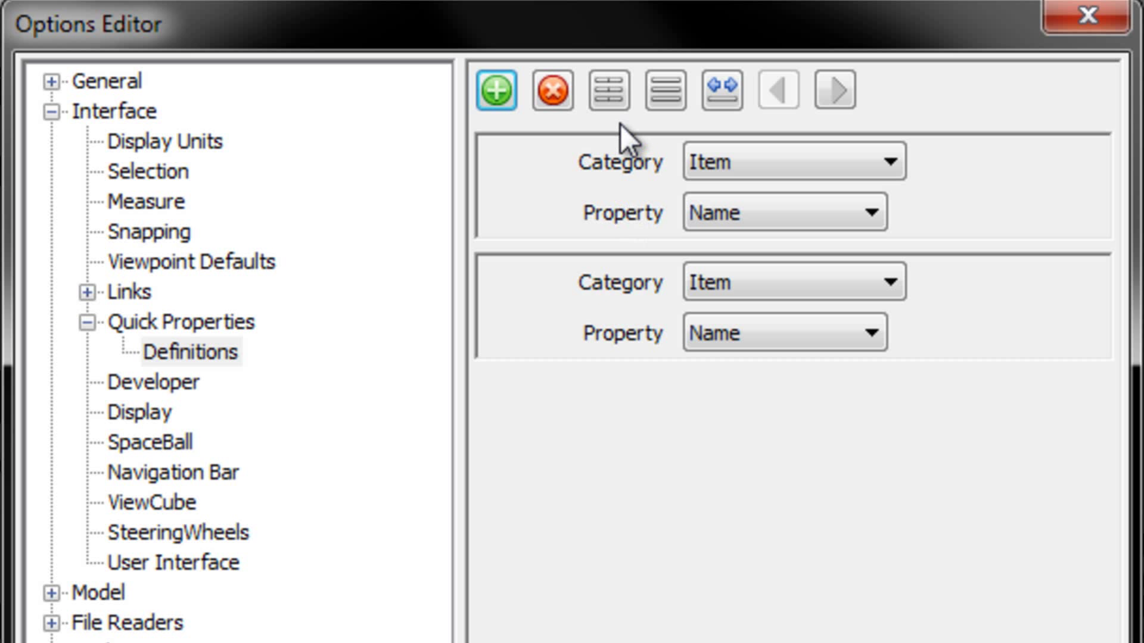
- Set the first quick property definition to category Symbol and property Size
click(866, 164)
scroll(893, 298, down, 1)
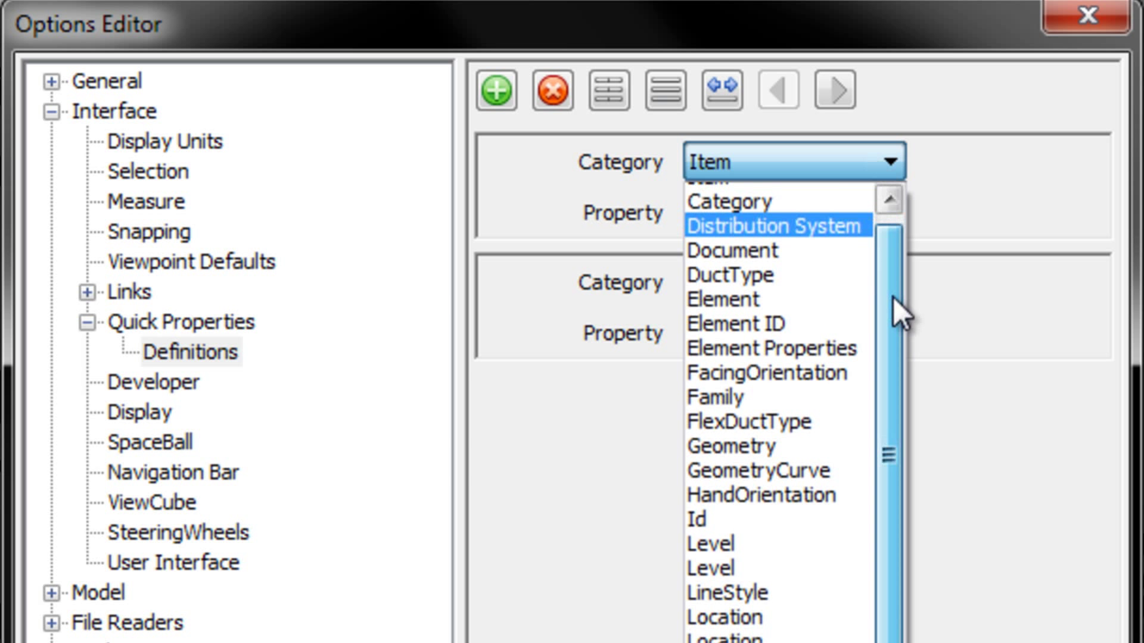
scroll(829, 306, down, 5)
click(822, 274)
click(845, 209)
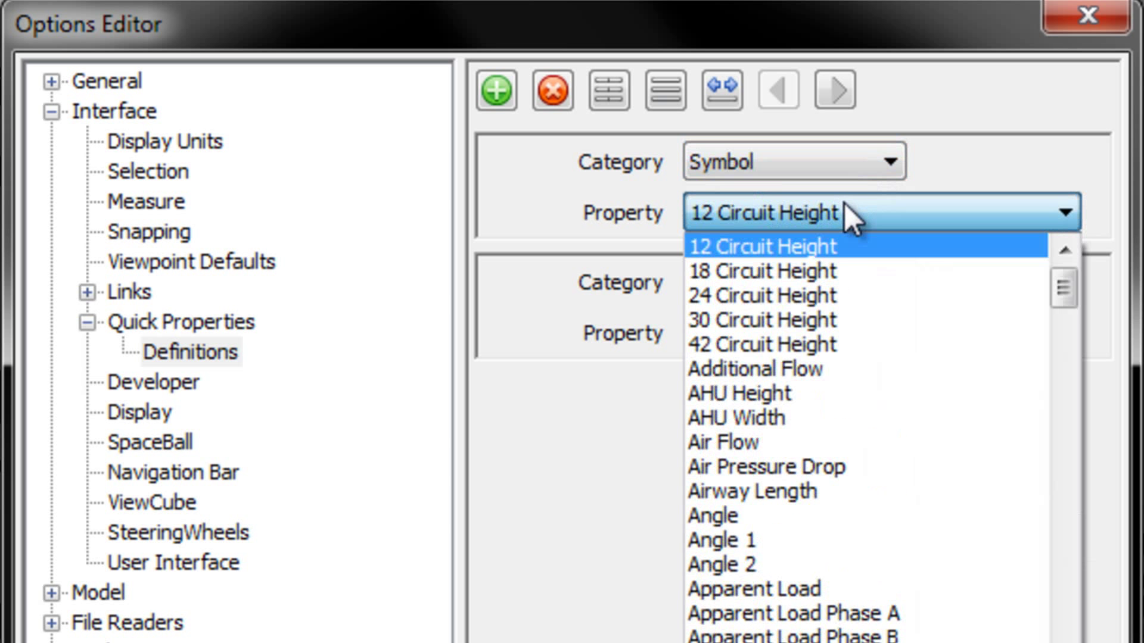
drag(1063, 284, 1071, 642)
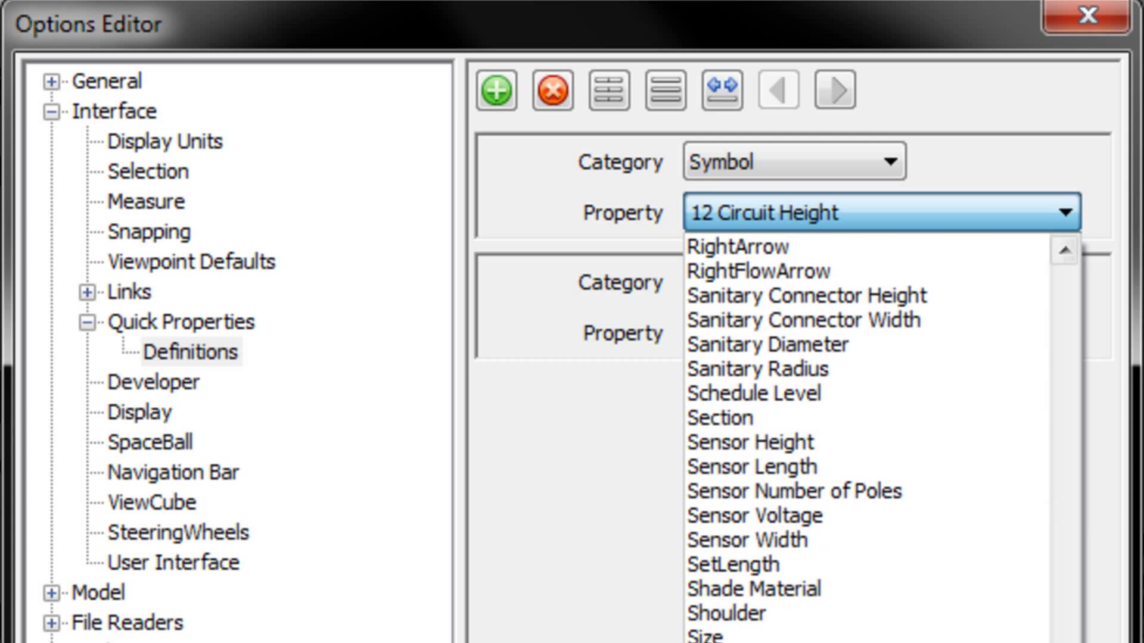
click(796, 636)
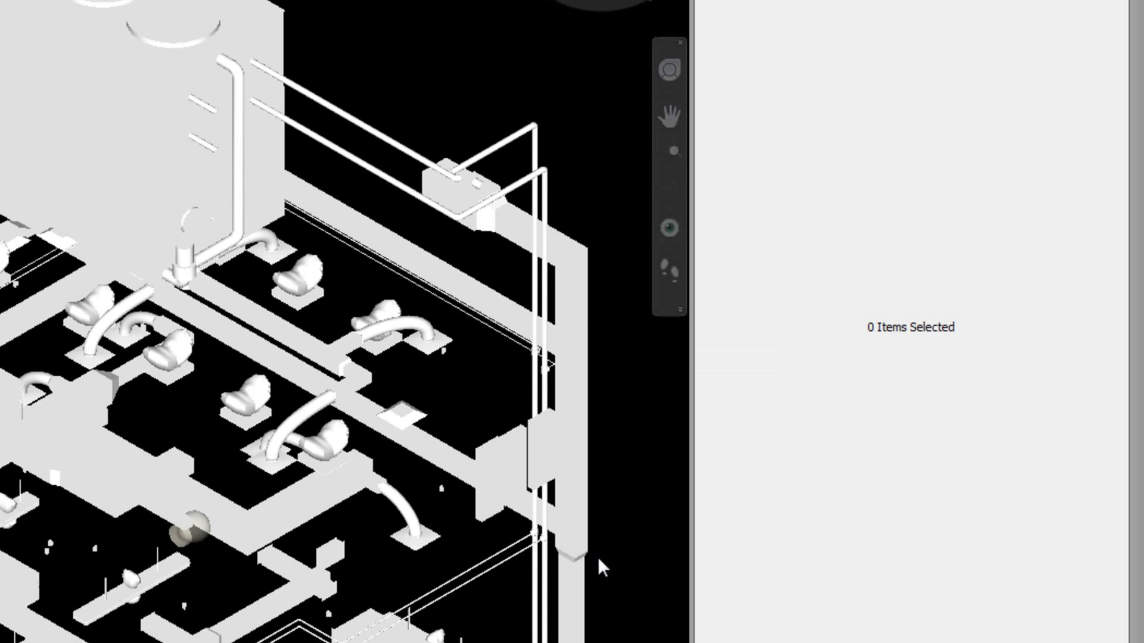
- Check the quick properties of the vertical duct transition beside the pipe risers
scroll(598, 556, up, 3)
middle_drag(606, 586, 280, 416)
scroll(365, 446, up, 6)
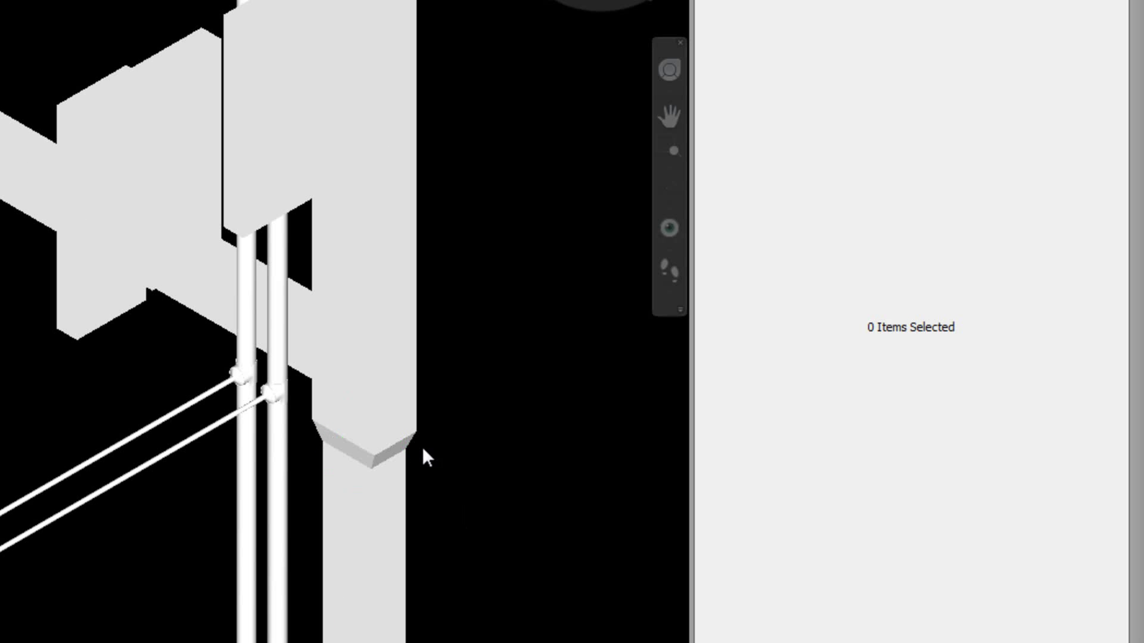
mouse_move(406, 445)
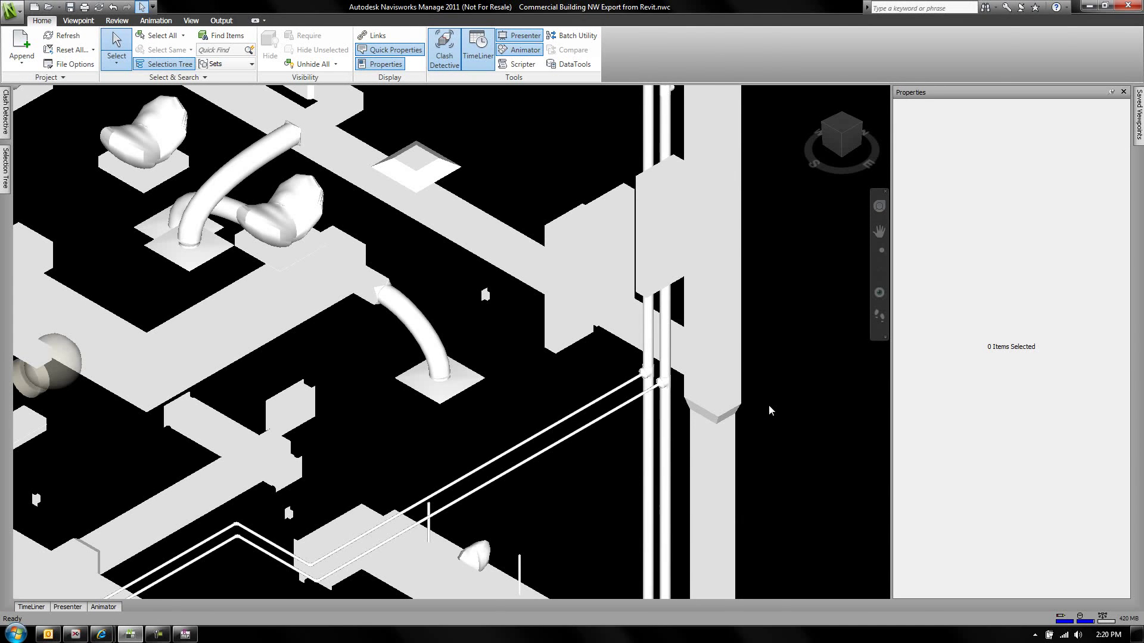
scroll(768, 405, down, 10)
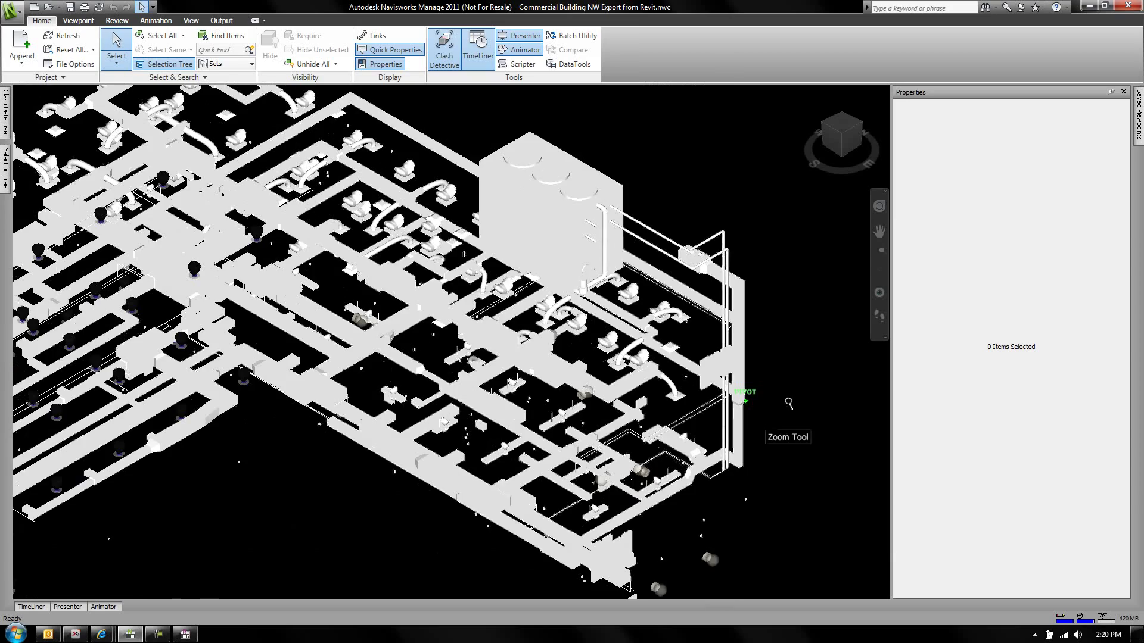
- Append the Commercial Building -Site -NW Export file from the Desktop to the MEP model
scroll(788, 403, down, 5)
middle_drag(503, 497, 540, 428)
scroll(541, 428, down, 2)
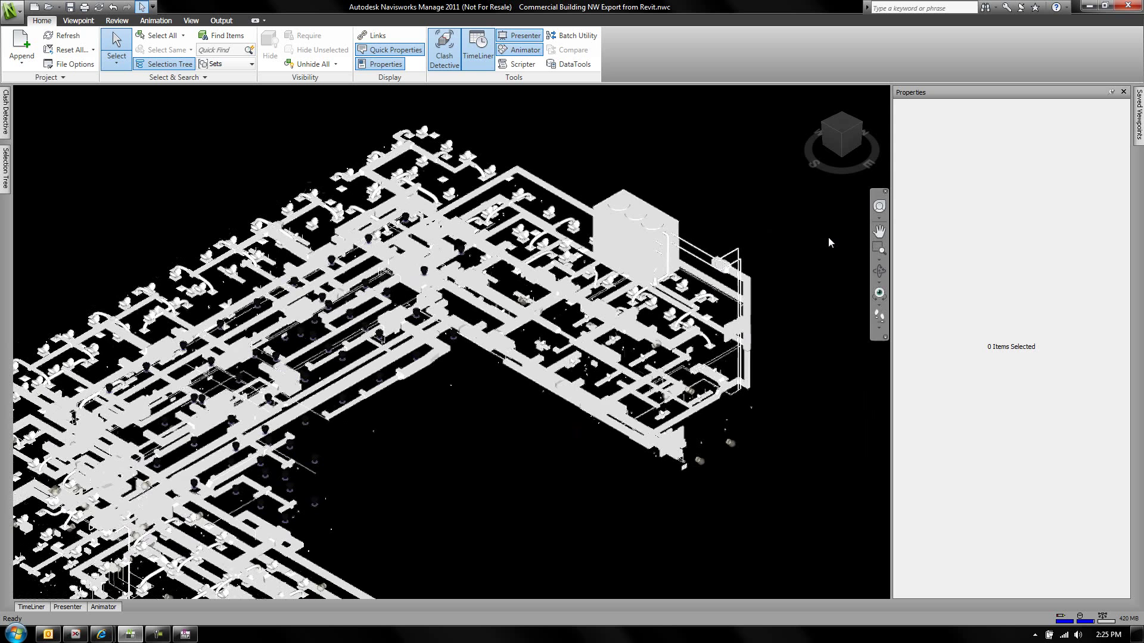
click(880, 262)
click(907, 311)
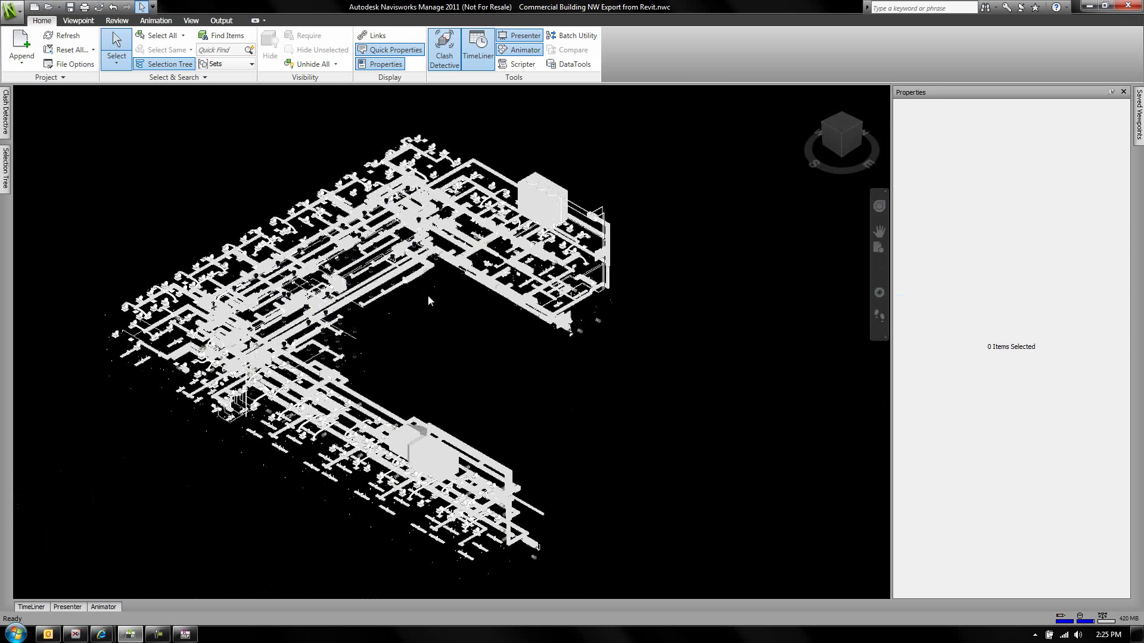
click(22, 40)
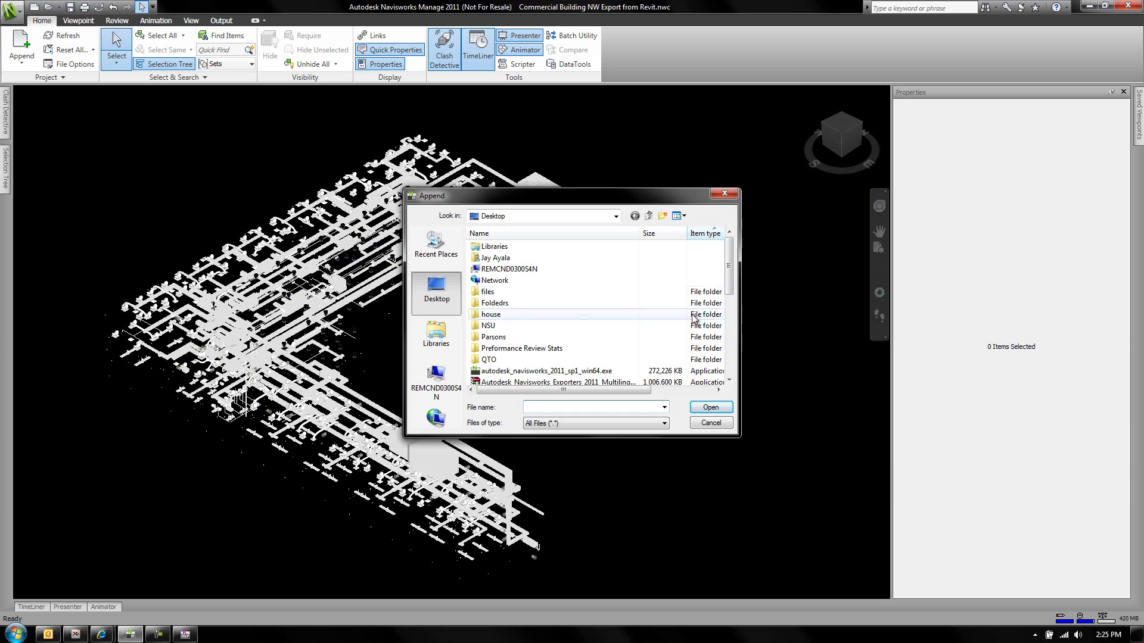
drag(728, 268, 728, 339)
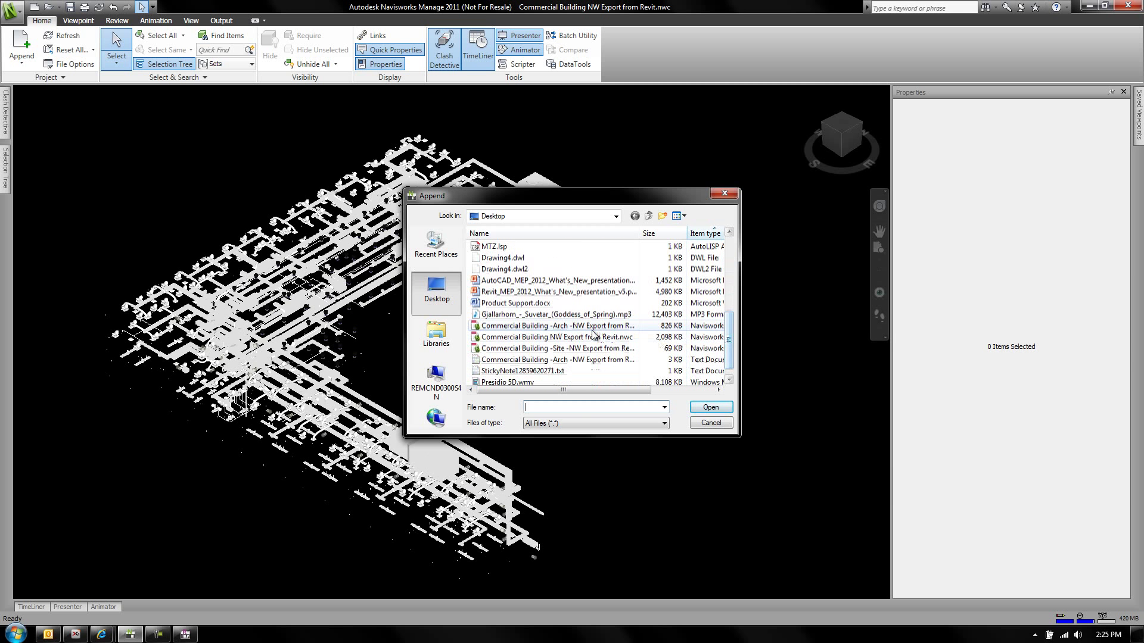
click(589, 350)
double_click(589, 351)
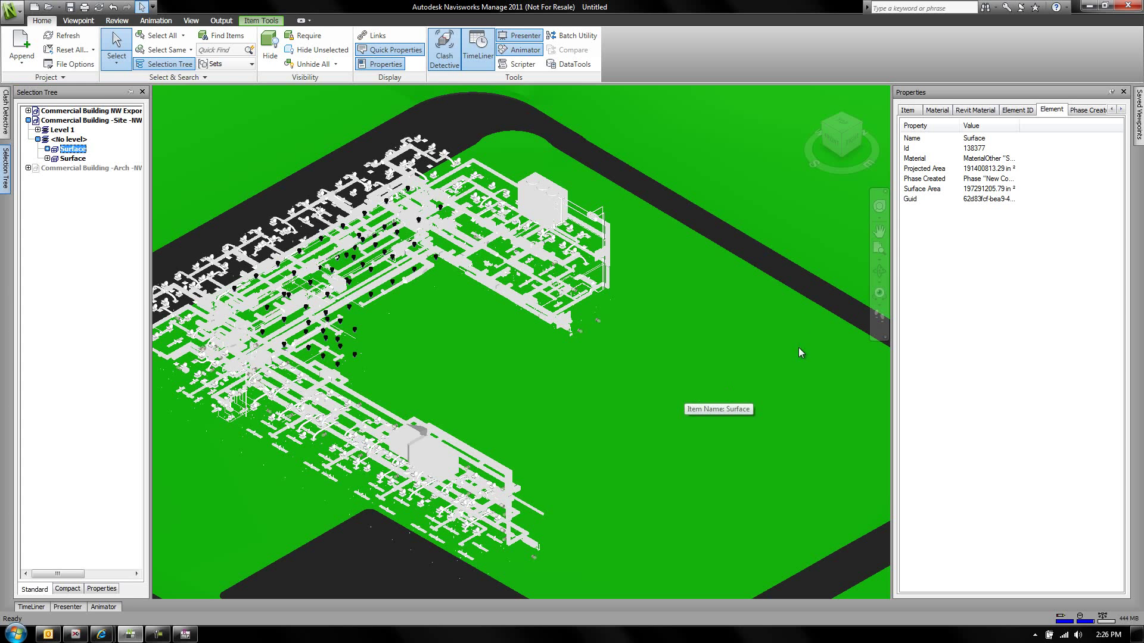
- Check the element properties of the street pad in the site model and clear the selection
click(773, 258)
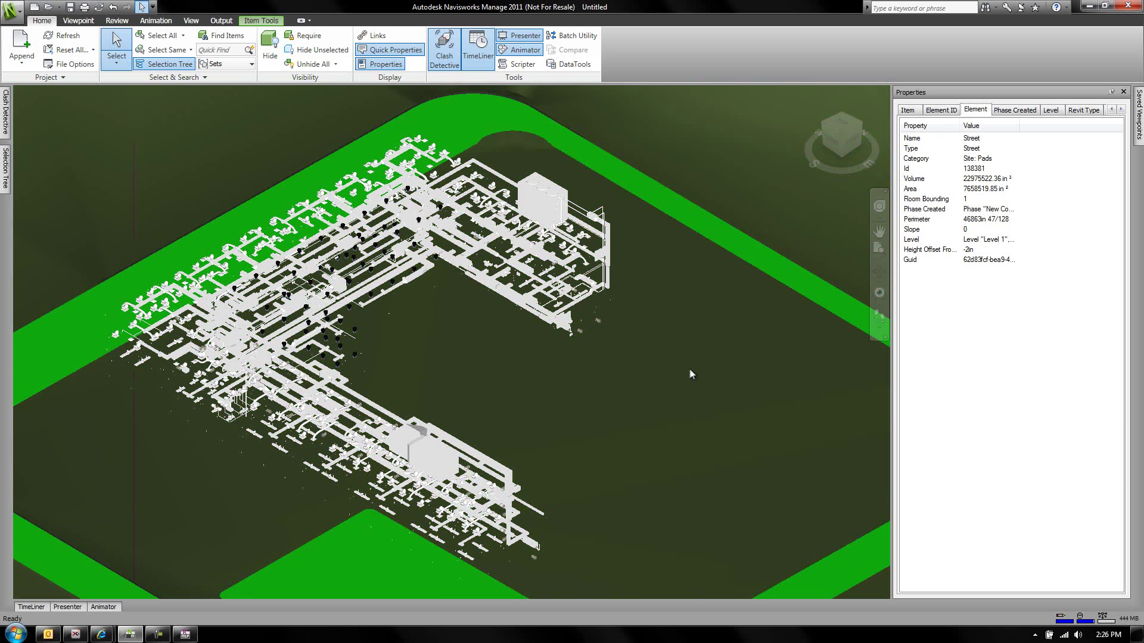
scroll(692, 374, up, 2)
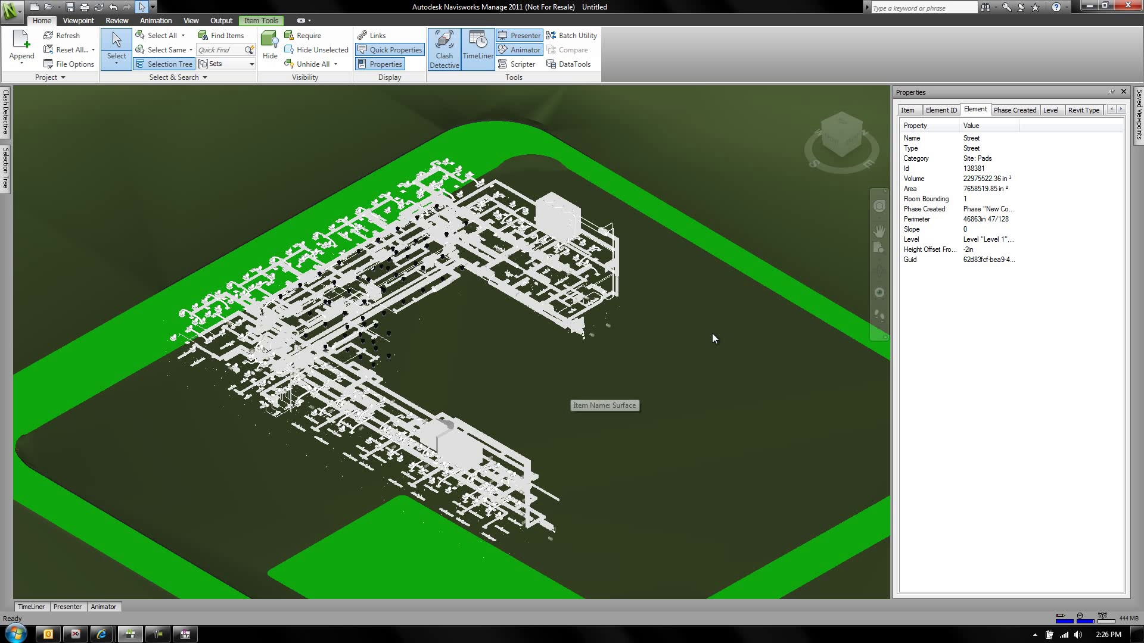
key(Escape)
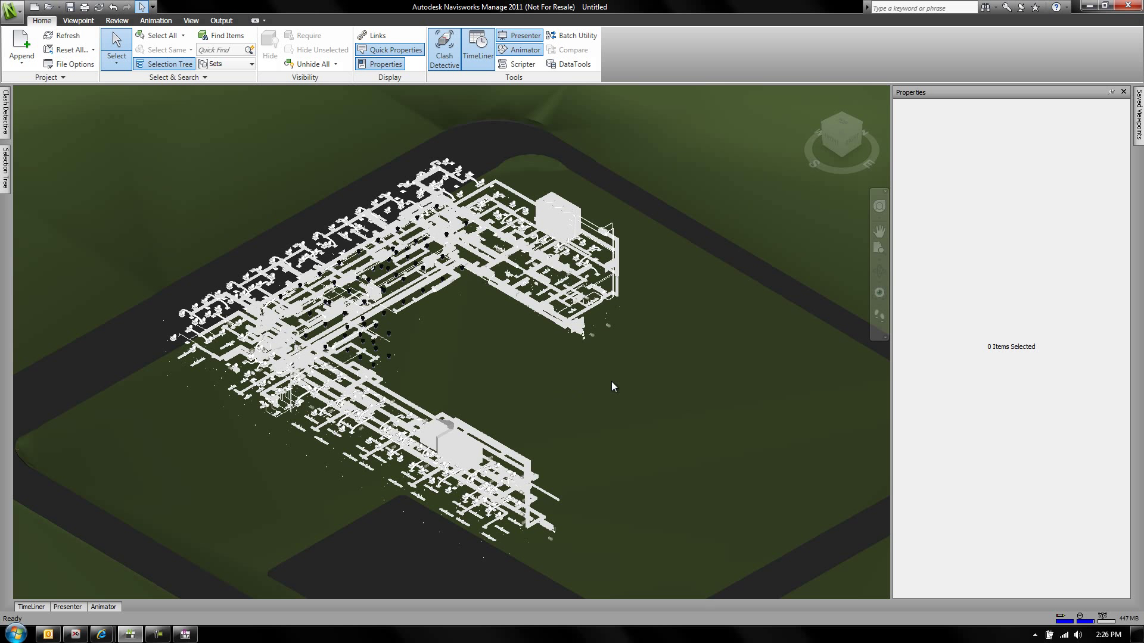
- Switch to Revit MEP, minimise it to reach the desktop, and spread out the overlapping Commercial Building and Navisworks installer files
click(186, 629)
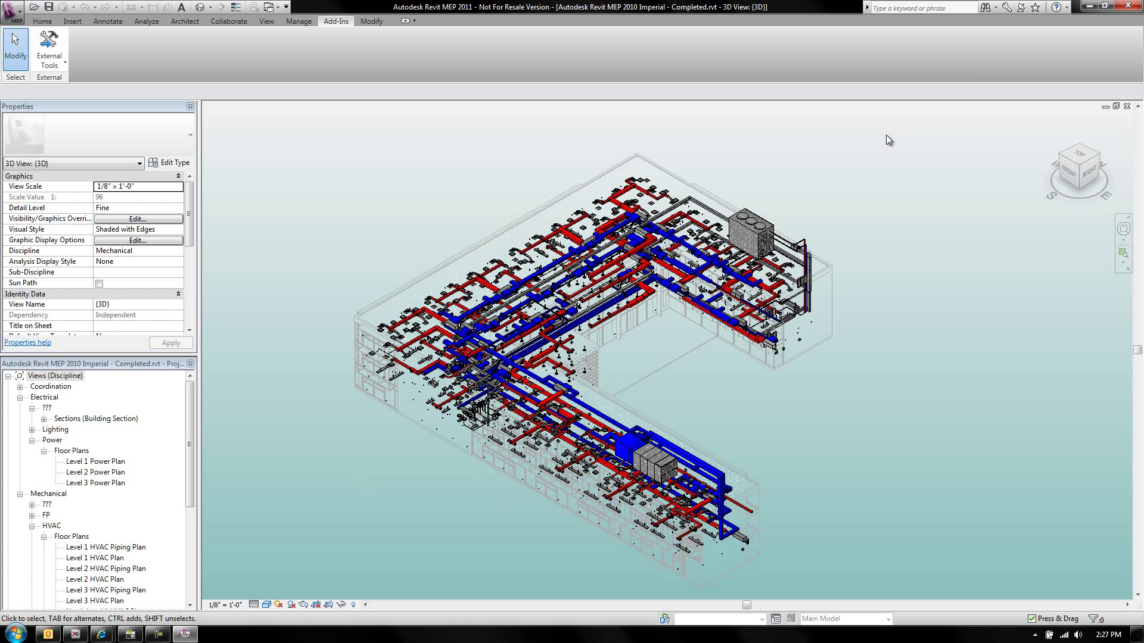
click(1088, 8)
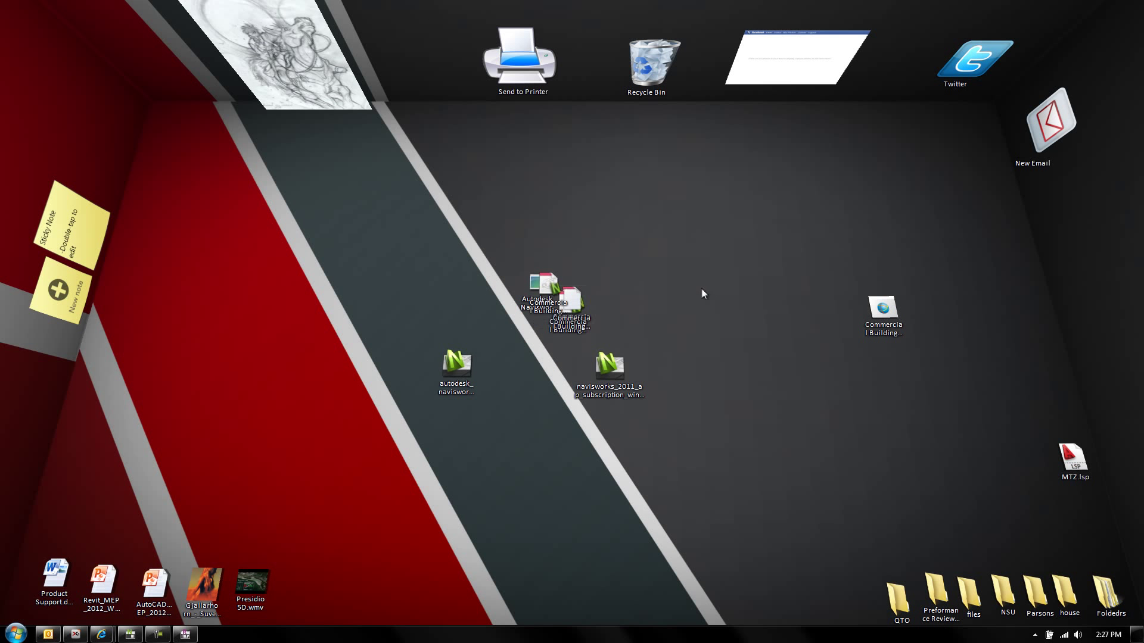
drag(570, 298, 755, 197)
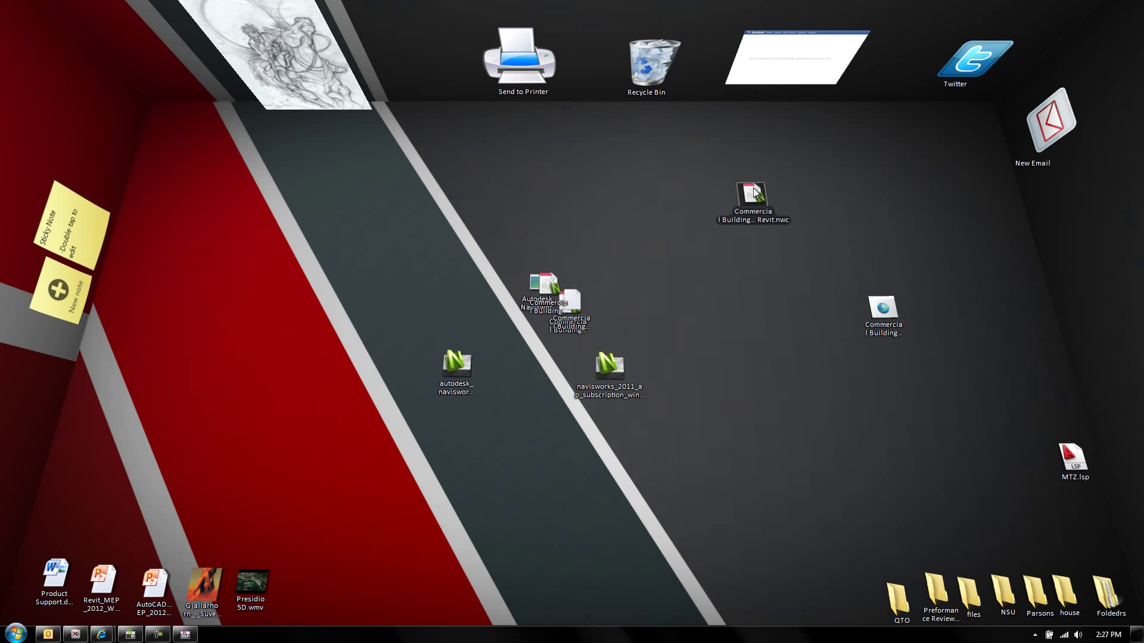
drag(552, 285, 755, 199)
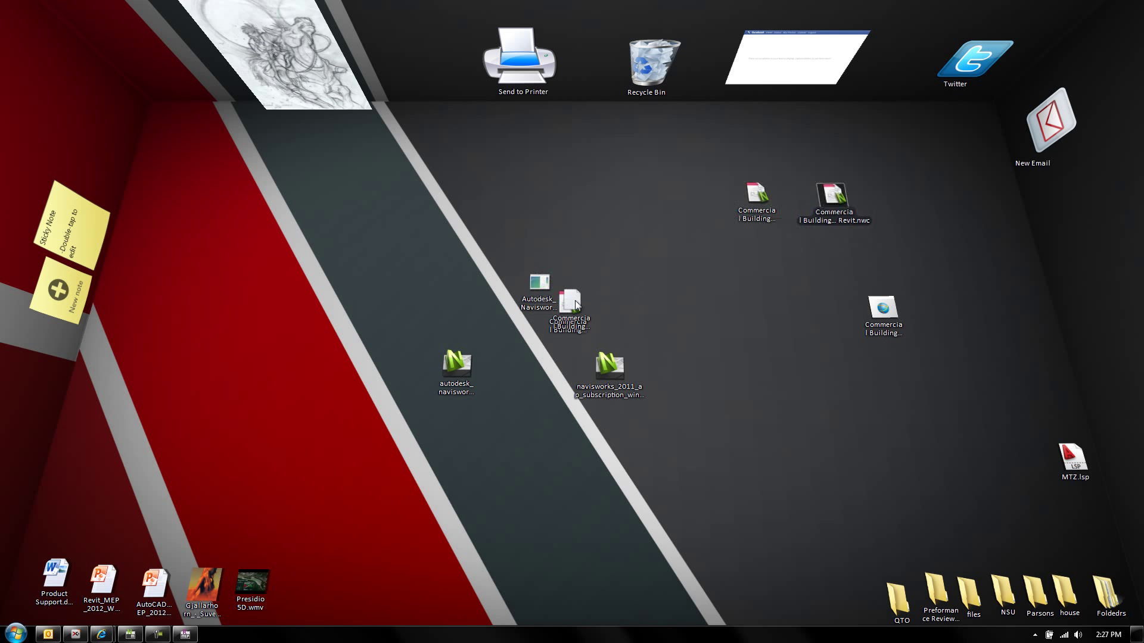
drag(539, 303, 471, 239)
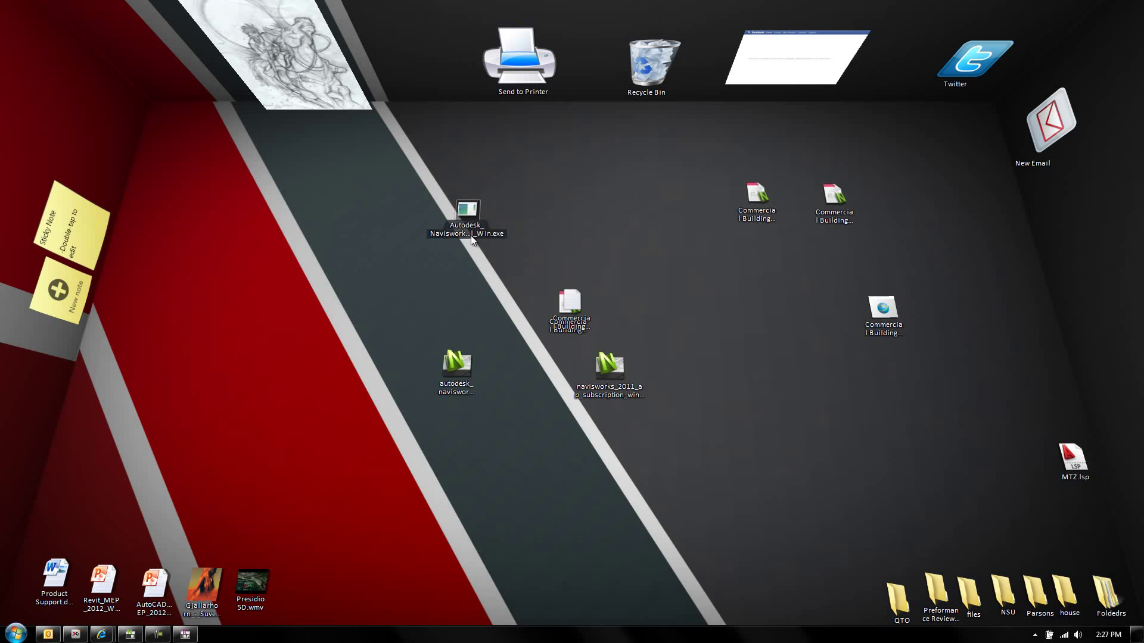
drag(569, 300, 804, 251)
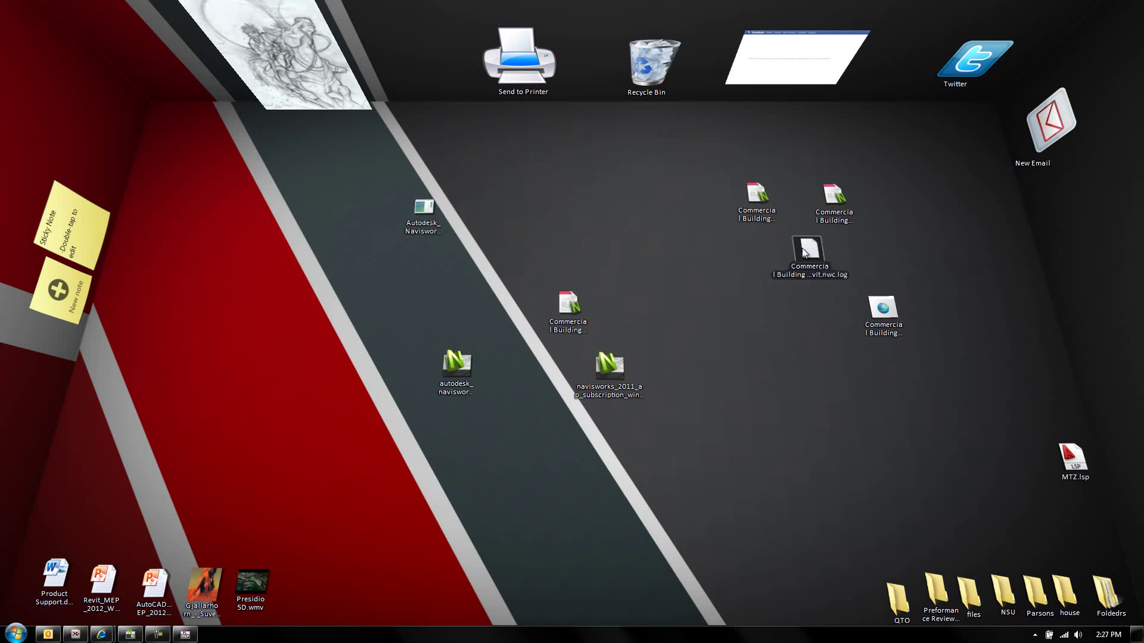